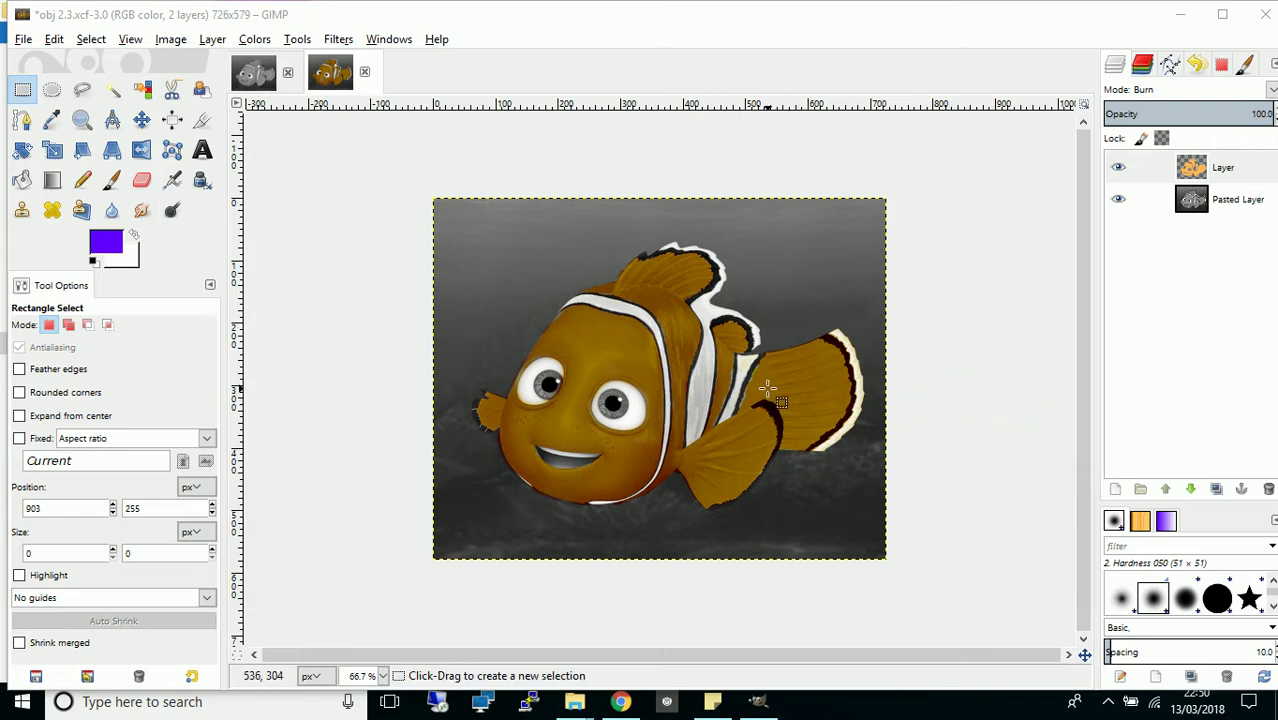
# Compare the grey and colourised fish images, keeping the colourised layer in Burn mode.
pyautogui.click(256, 76)
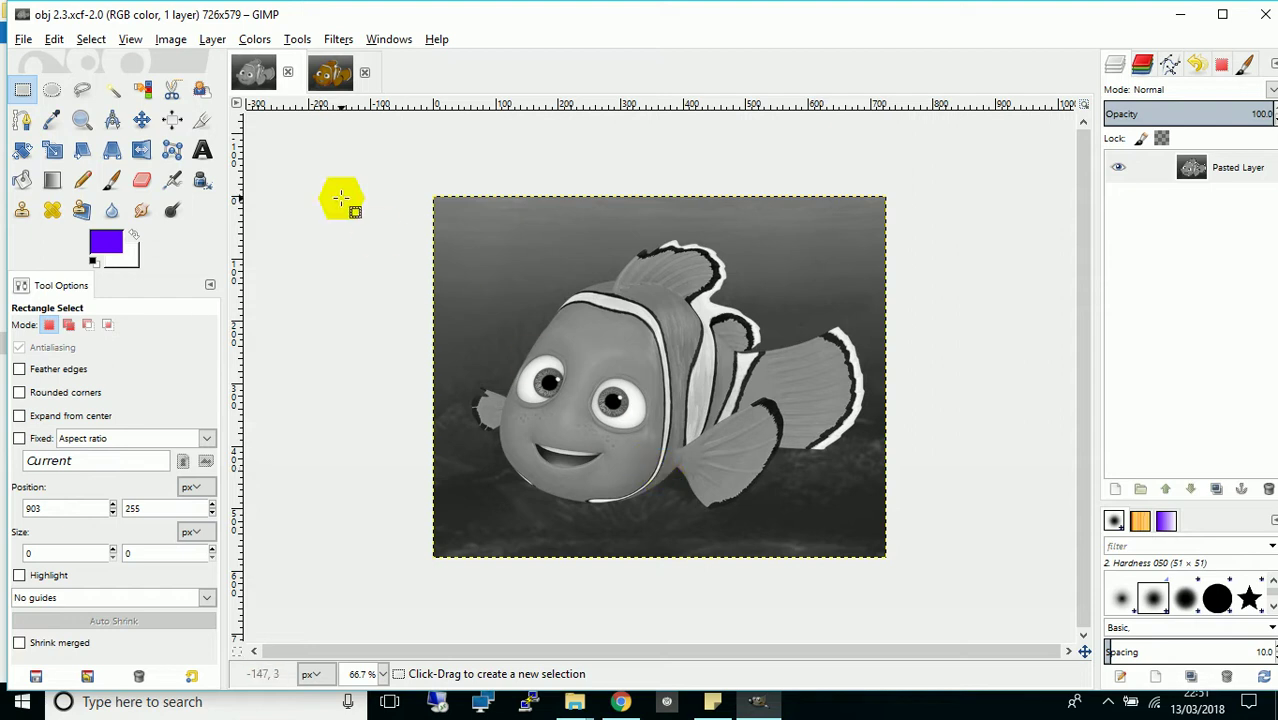
pyautogui.click(327, 78)
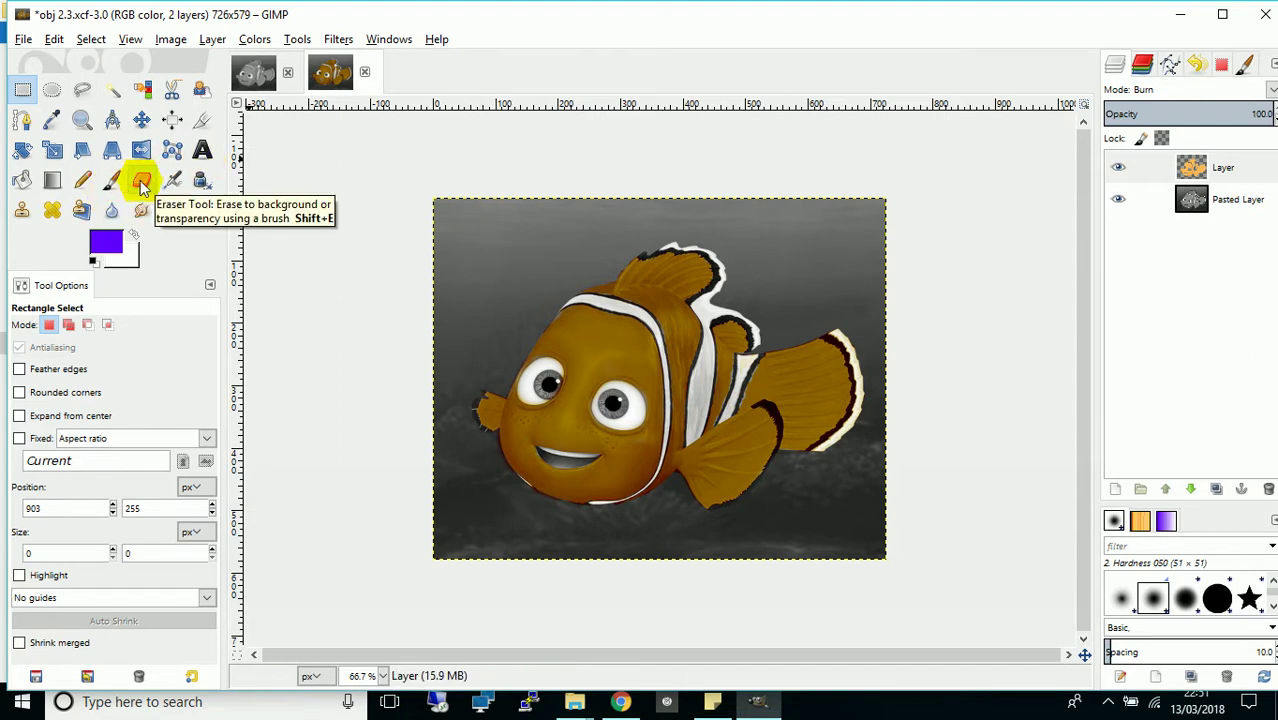
pyautogui.click(1268, 89)
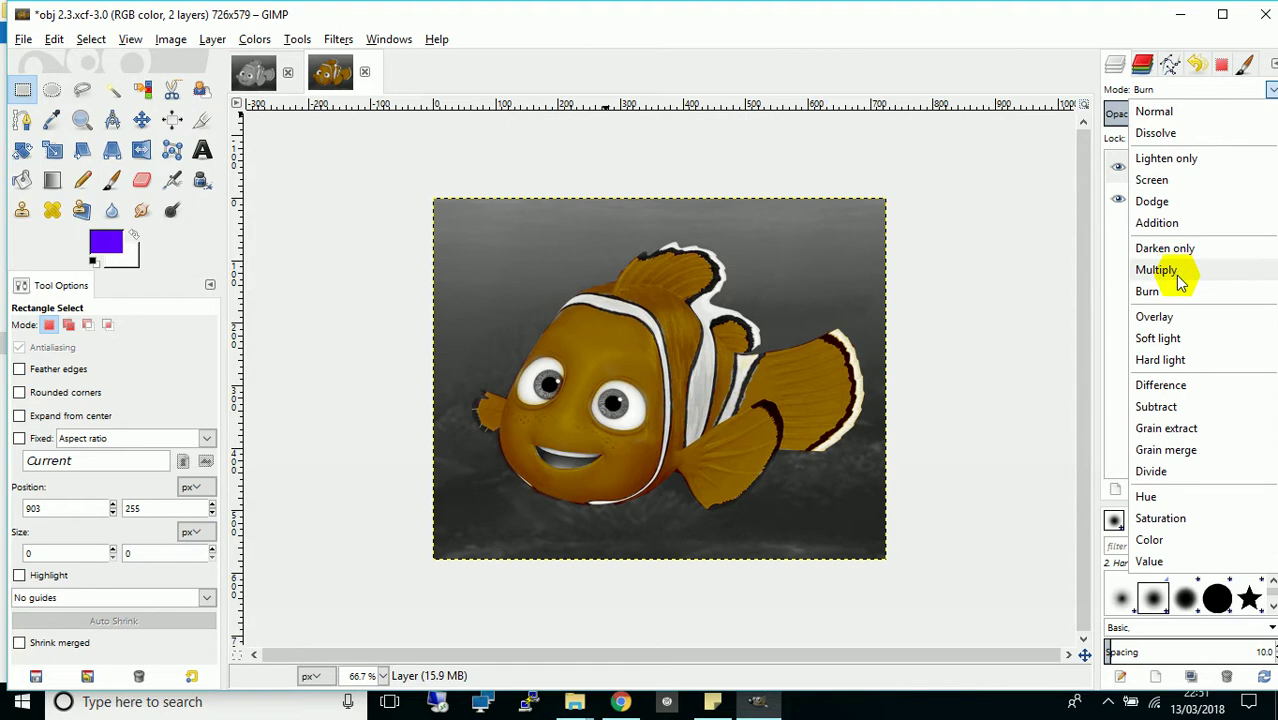
pyautogui.click(995, 212)
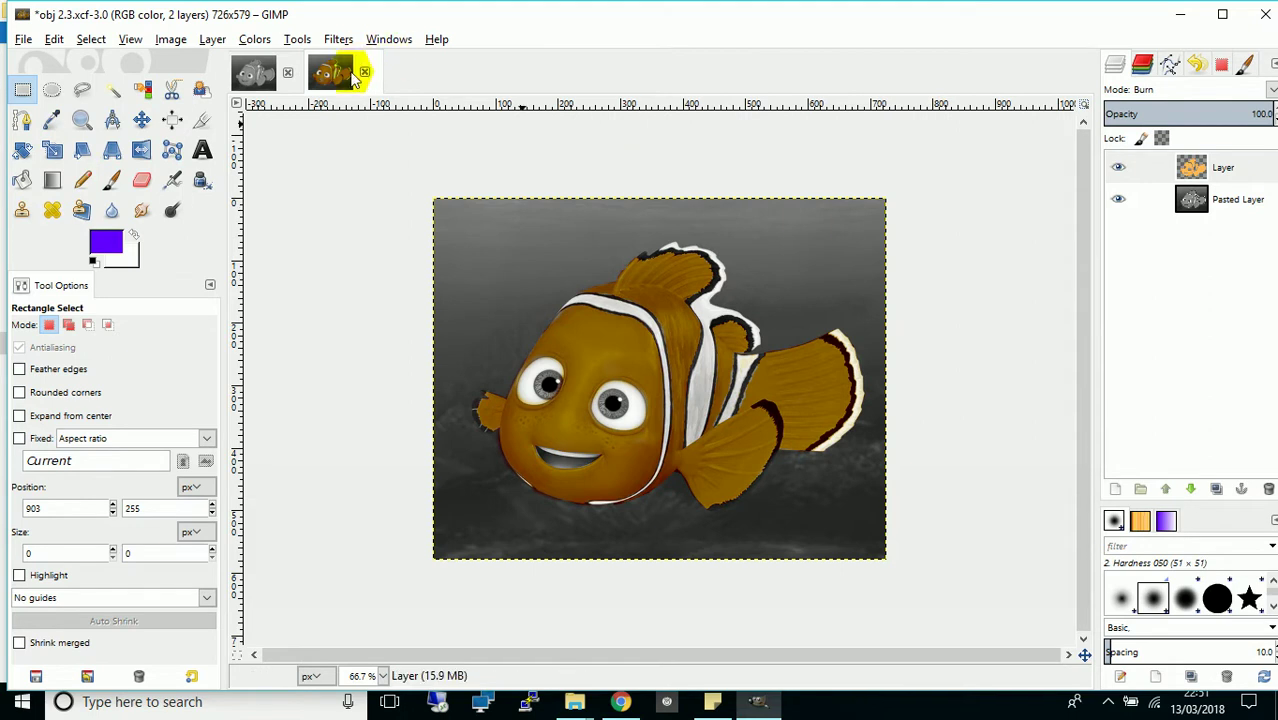
# Reopen obj 2.3.xcf from recent files and start a new layer with Transparency fill.
pyautogui.click(23, 39)
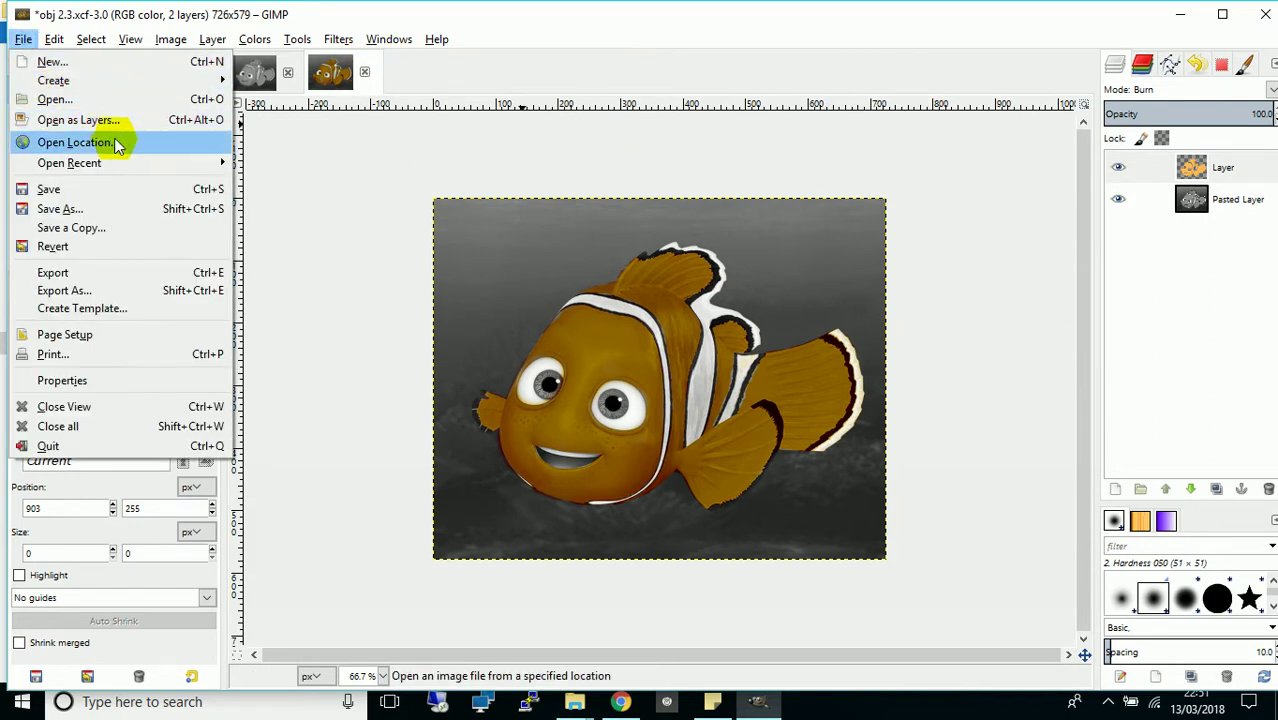
pyautogui.moveTo(167, 175)
pyautogui.click(275, 168)
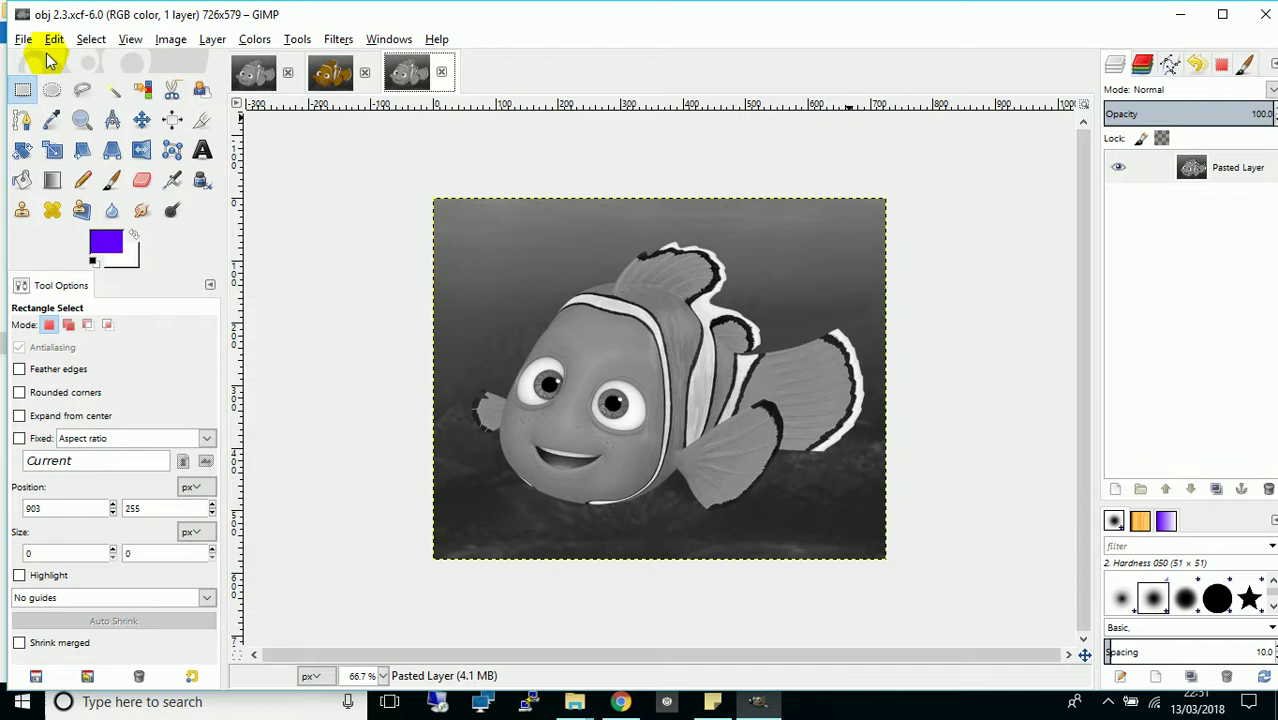
pyautogui.click(212, 39)
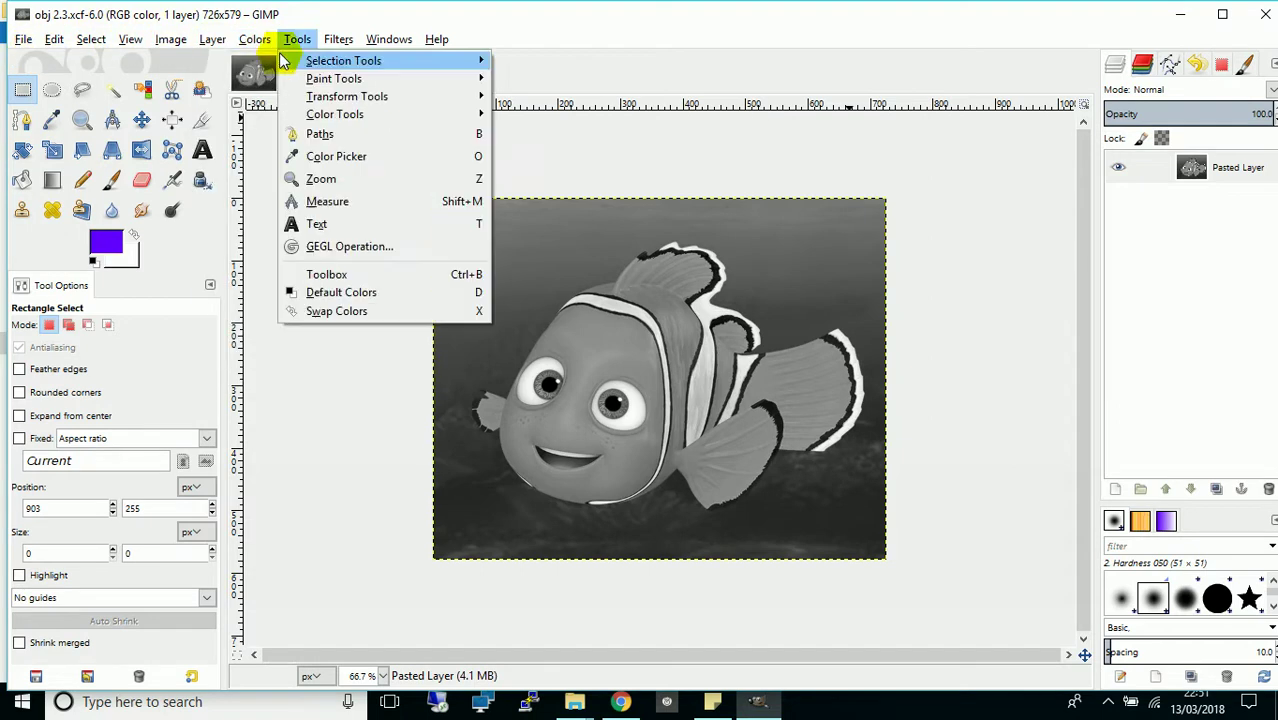
pyautogui.click(240, 63)
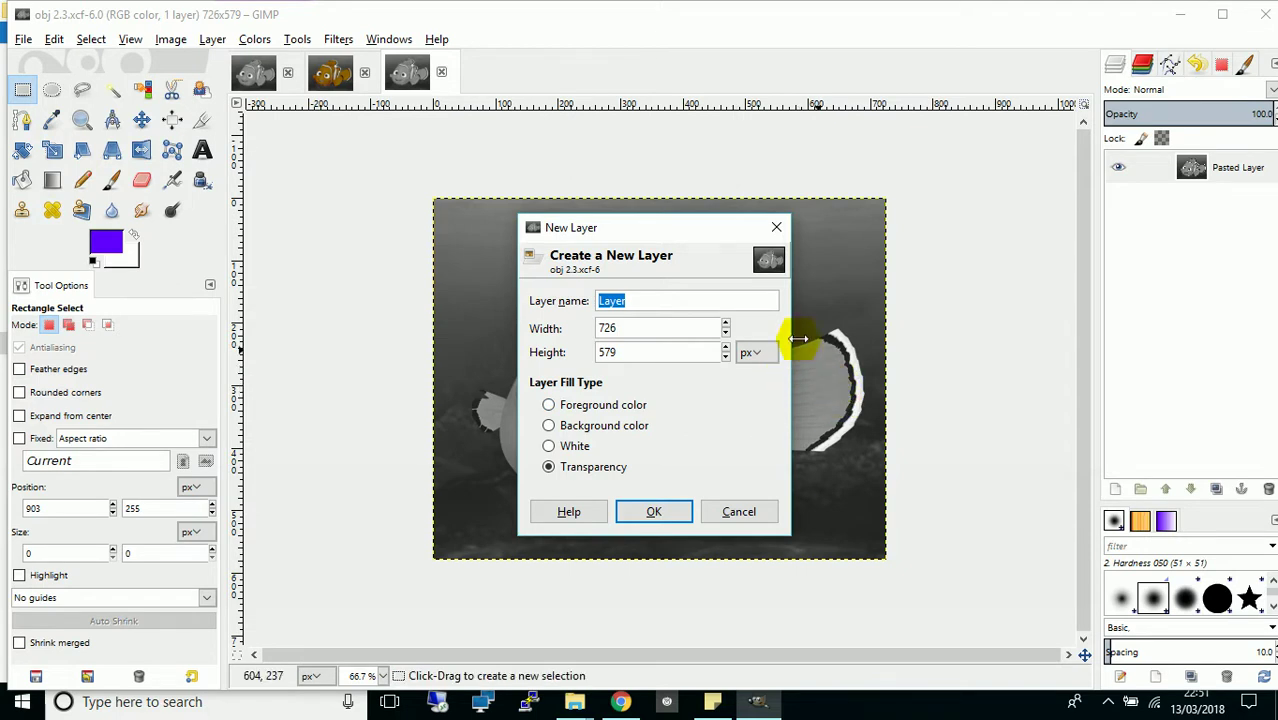
# Add the transparent layer and set the foreground colour to orange ff7e00.
pyautogui.click(664, 514)
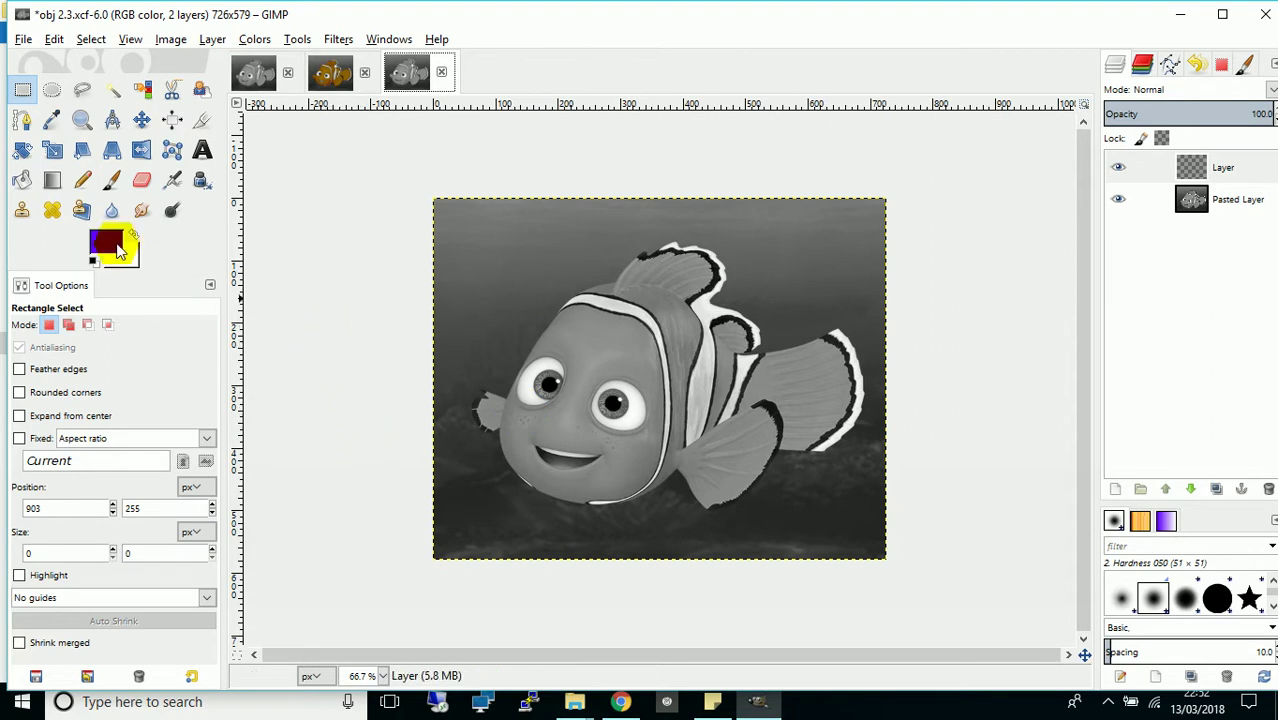
pyautogui.click(118, 248)
pyautogui.click(336, 413)
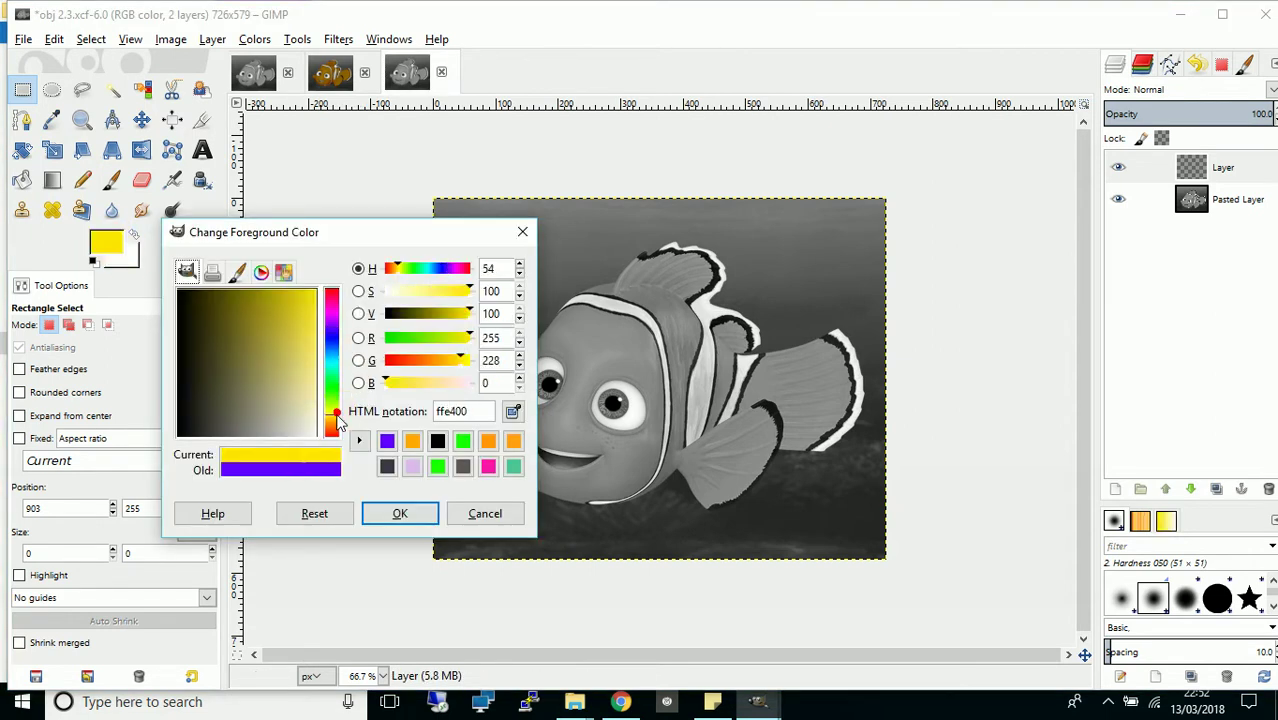
pyautogui.moveTo(336, 420); pyautogui.dragTo(334, 430)
pyautogui.moveTo(292, 345)
pyautogui.mouseDown()
pyautogui.moveTo(276, 308)
pyautogui.moveTo(321, 278)
pyautogui.mouseUp()
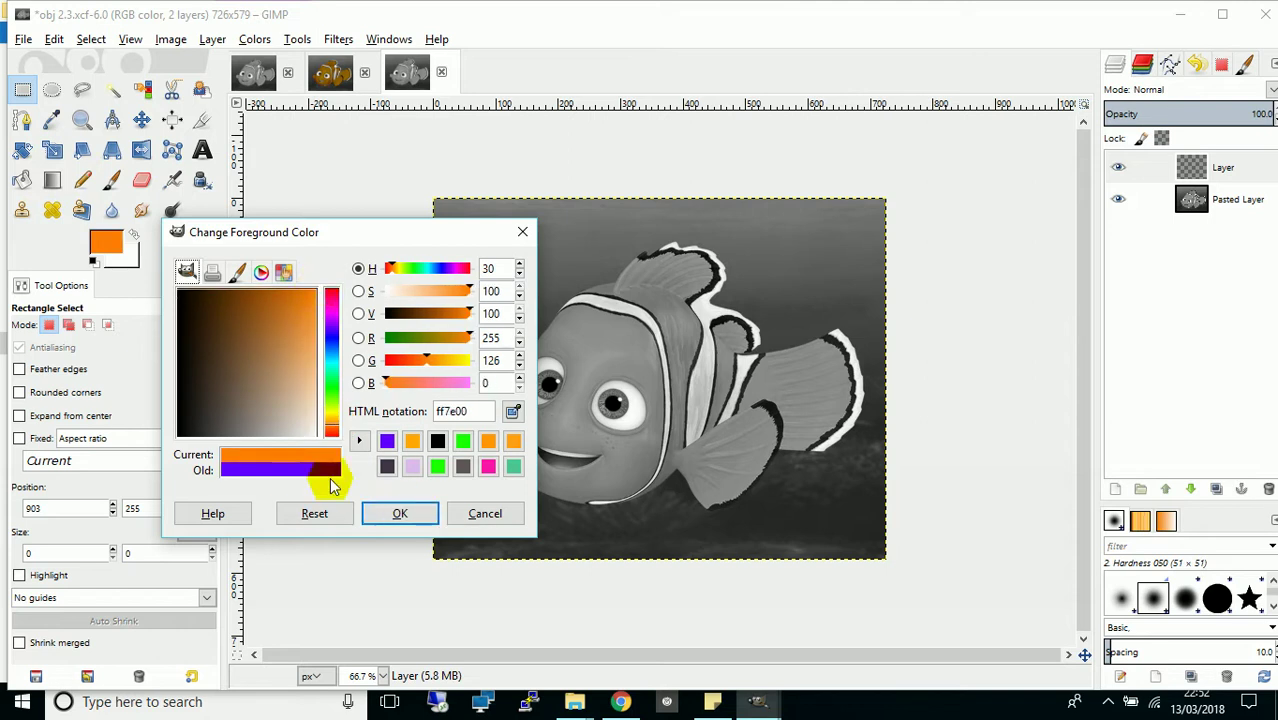
pyautogui.click(402, 515)
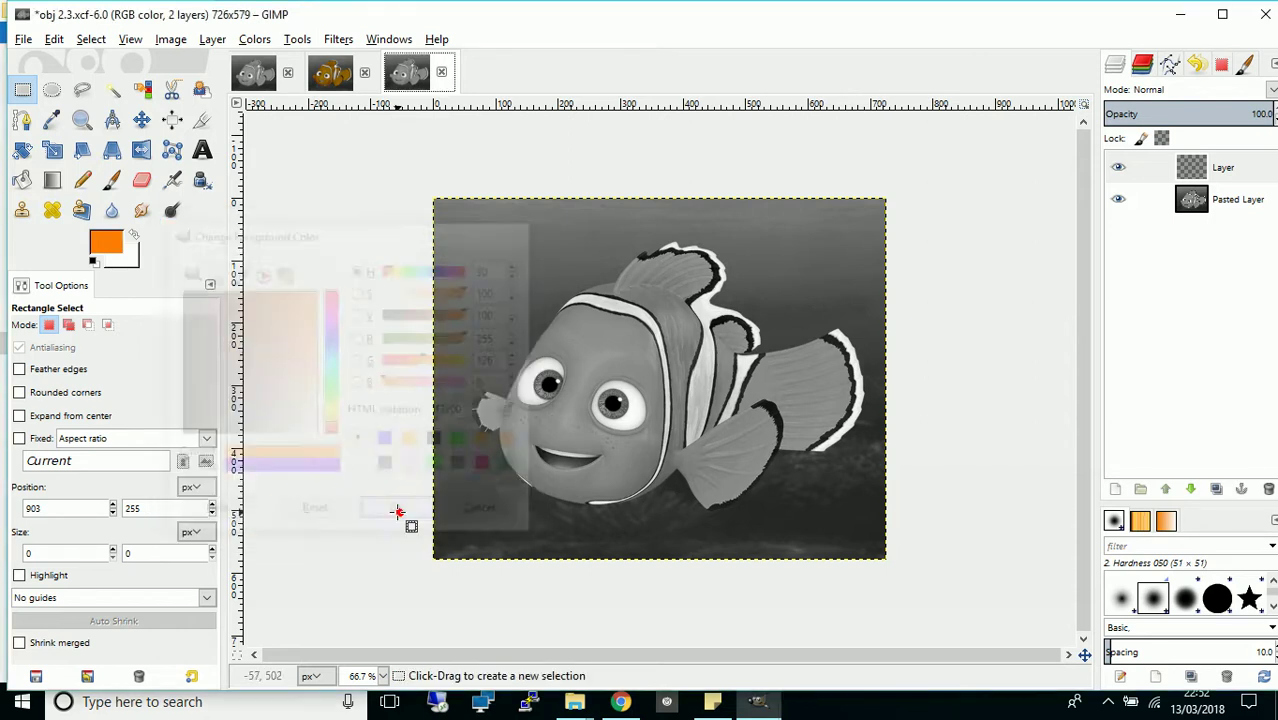
# With a large soft Paintbrush, paint orange over the fish's face, head, belly and lower body.
pyautogui.click(111, 181)
pyautogui.moveTo(100, 432)
pyautogui.mouseDown()
pyautogui.moveTo(23, 410)
pyautogui.moveTo(60, 414)
pyautogui.moveTo(37, 409)
pyautogui.mouseUp()
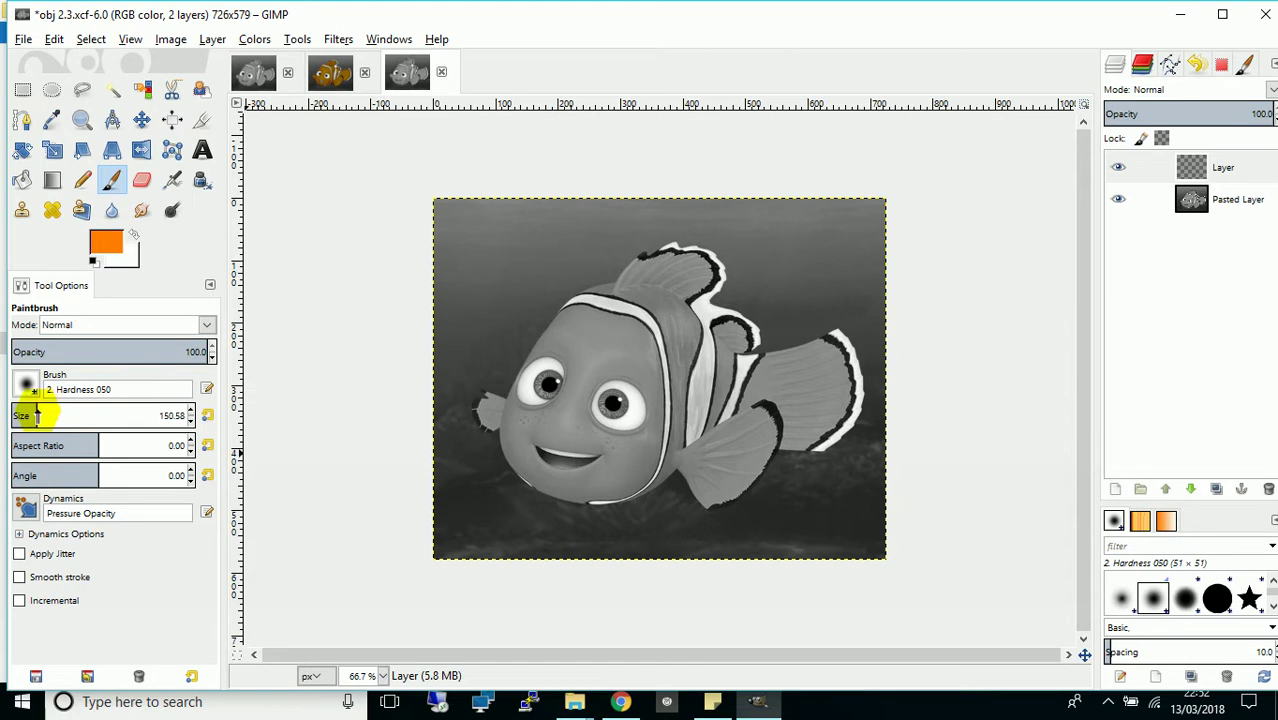
pyautogui.moveTo(595, 347)
pyautogui.mouseDown()
pyautogui.moveTo(507, 427)
pyautogui.moveTo(490, 410)
pyautogui.moveTo(538, 354)
pyautogui.mouseUp()
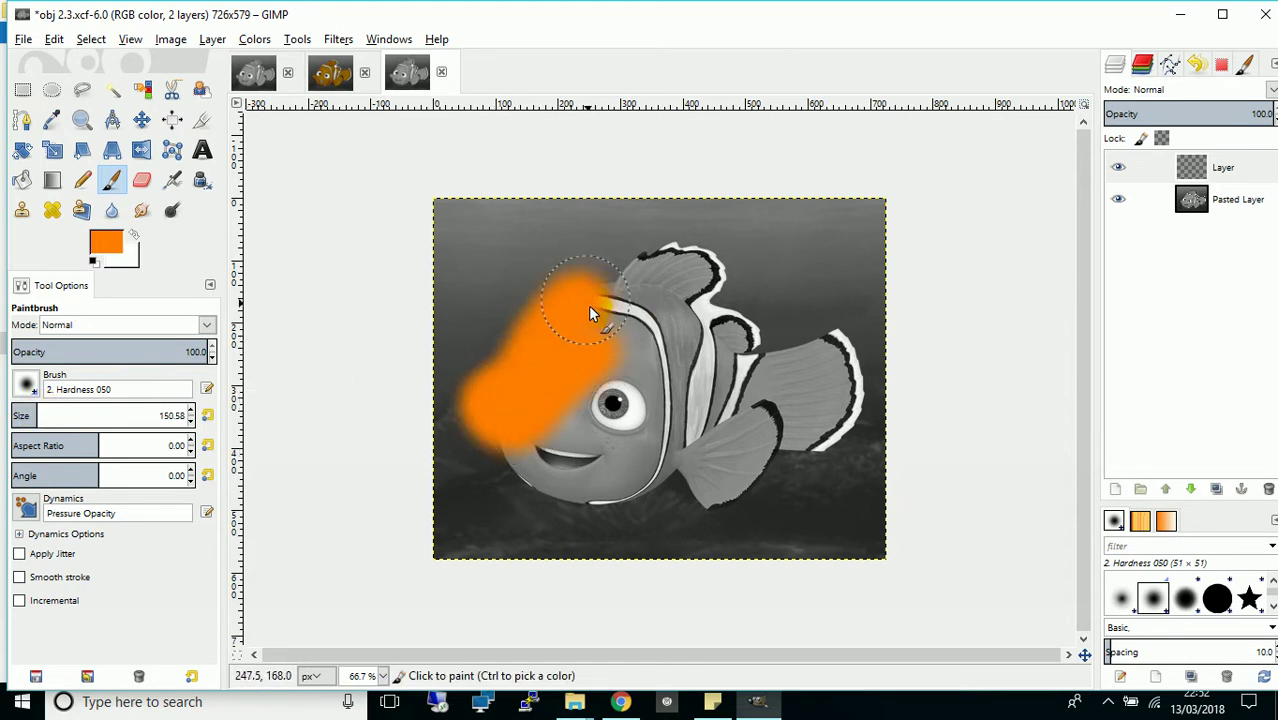
pyautogui.moveTo(683, 265)
pyautogui.mouseDown()
pyautogui.moveTo(649, 295)
pyautogui.moveTo(695, 269)
pyautogui.moveTo(681, 324)
pyautogui.moveTo(751, 347)
pyautogui.moveTo(715, 367)
pyautogui.moveTo(762, 367)
pyautogui.moveTo(759, 427)
pyautogui.mouseUp()
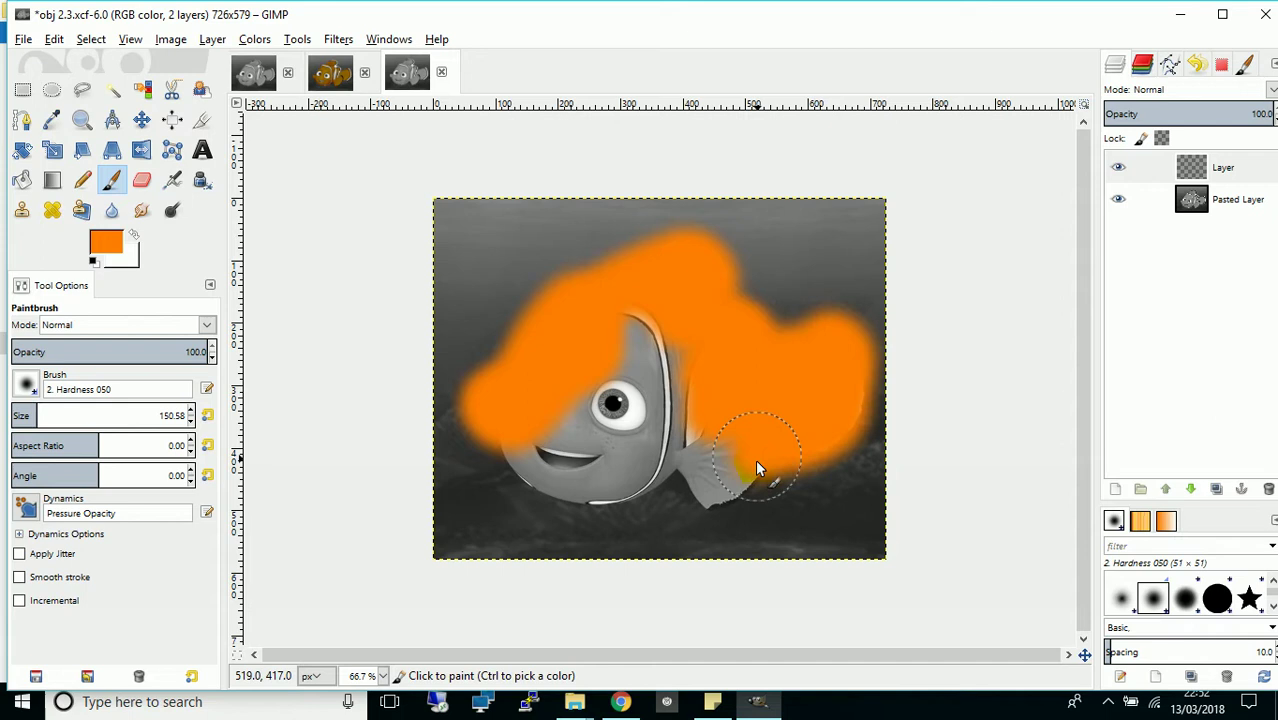
pyautogui.moveTo(723, 440)
pyautogui.mouseDown()
pyautogui.moveTo(667, 408)
pyautogui.moveTo(653, 465)
pyautogui.moveTo(662, 393)
pyautogui.moveTo(680, 373)
pyautogui.moveTo(602, 386)
pyautogui.moveTo(547, 416)
pyautogui.moveTo(542, 445)
pyautogui.moveTo(509, 461)
pyautogui.moveTo(591, 455)
pyautogui.mouseUp()
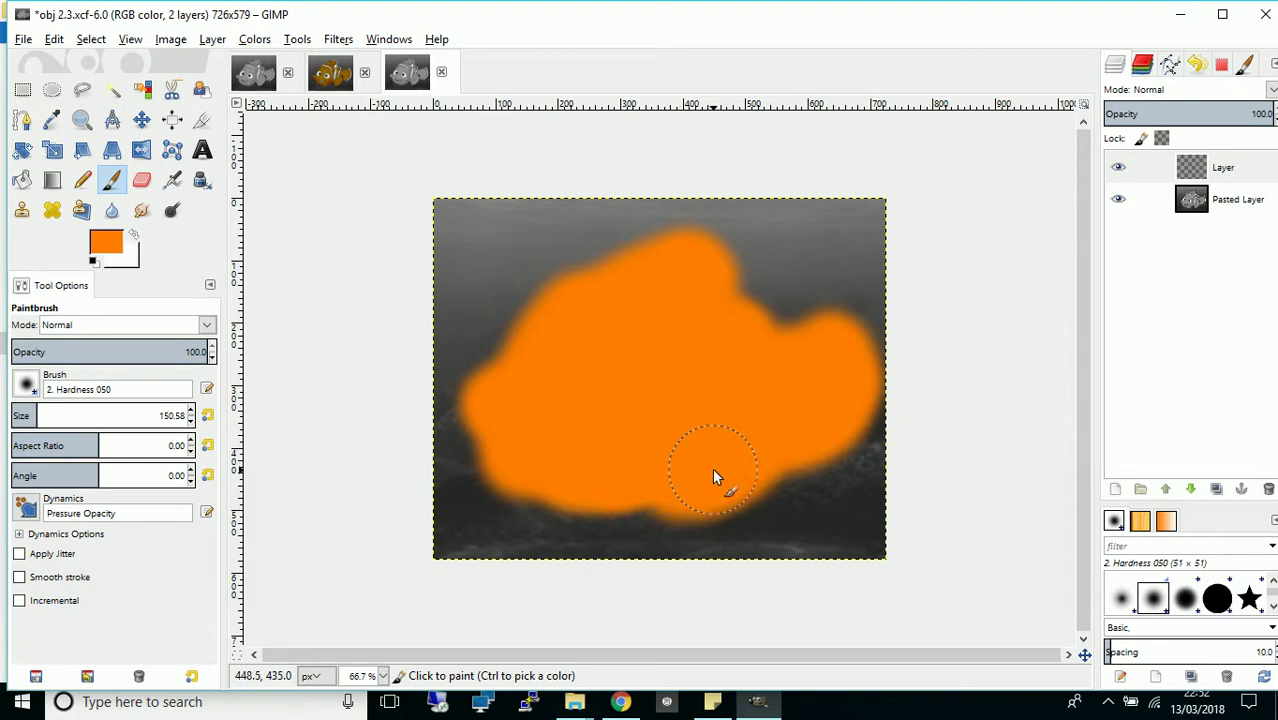
pyautogui.moveTo(713, 477); pyautogui.dragTo(733, 462)
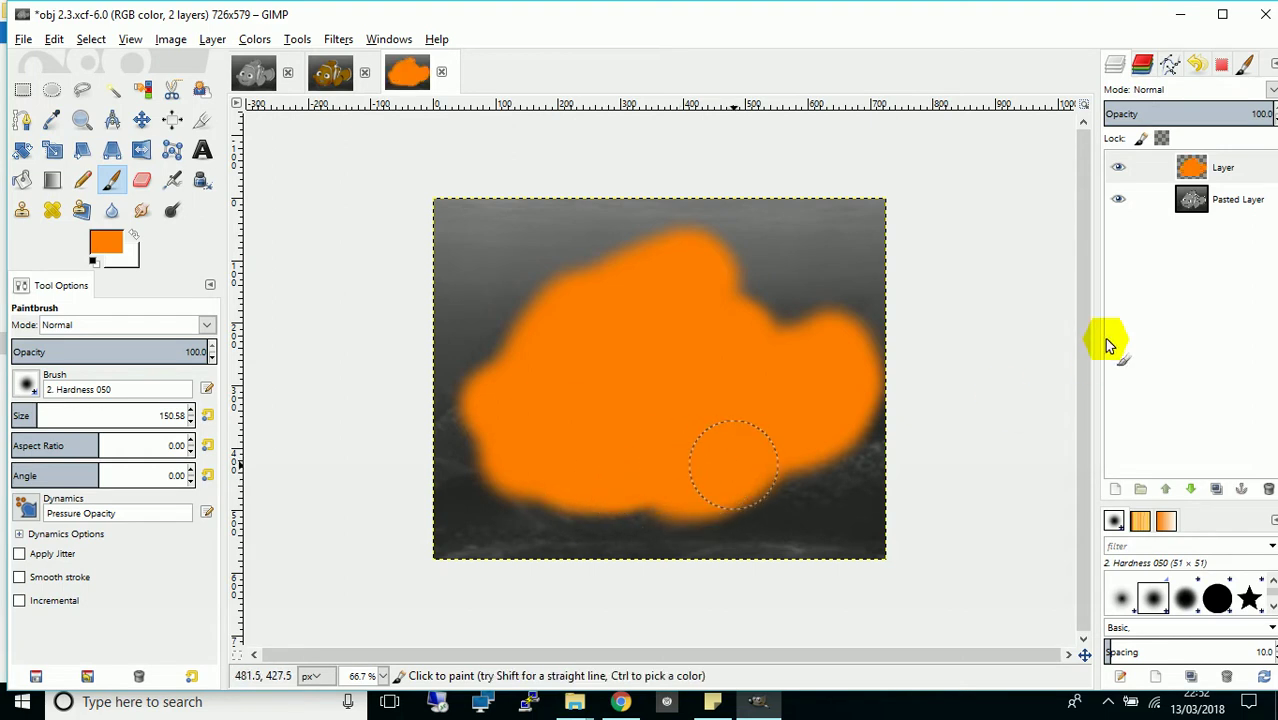
pyautogui.click(22, 90)
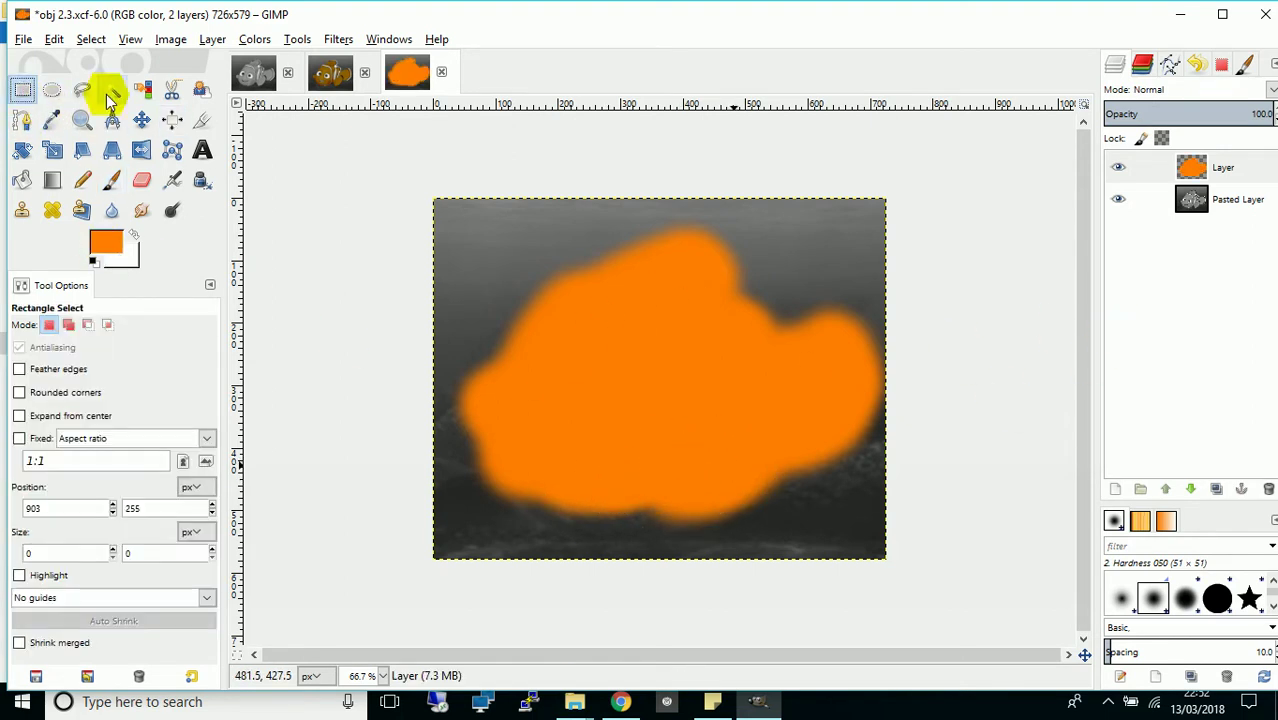
pyautogui.click(91, 39)
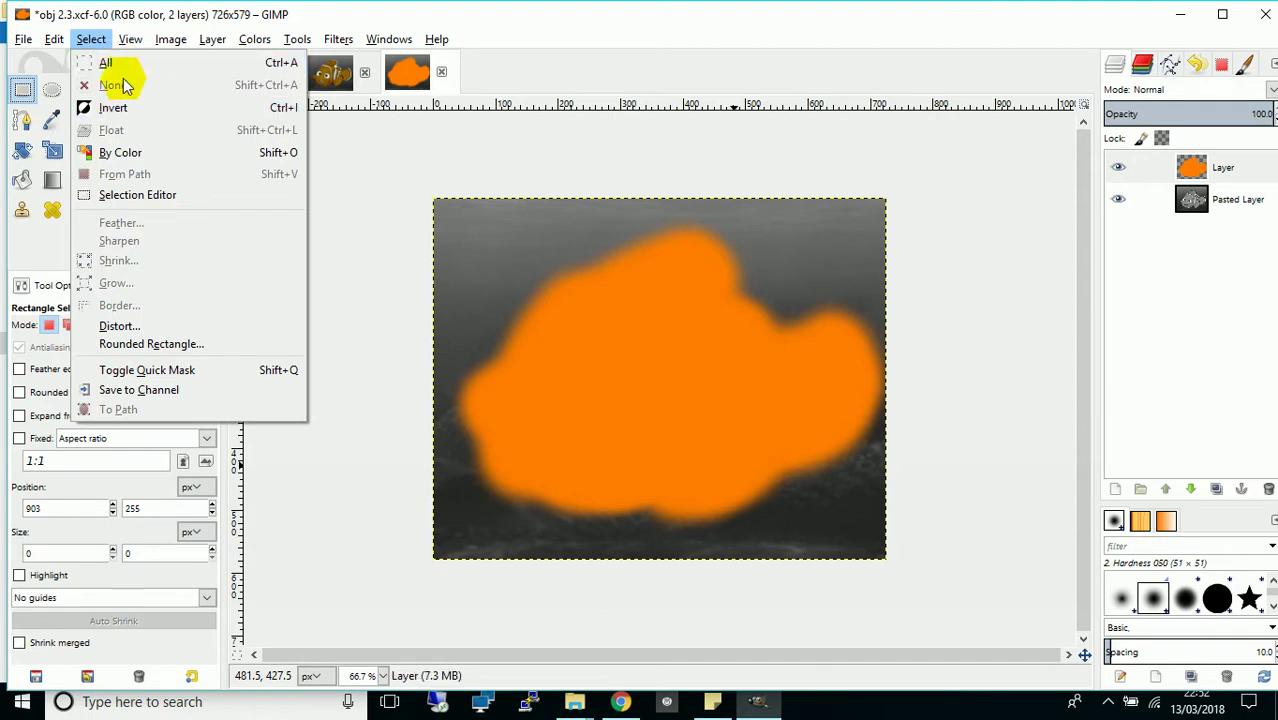
pyautogui.click(119, 63)
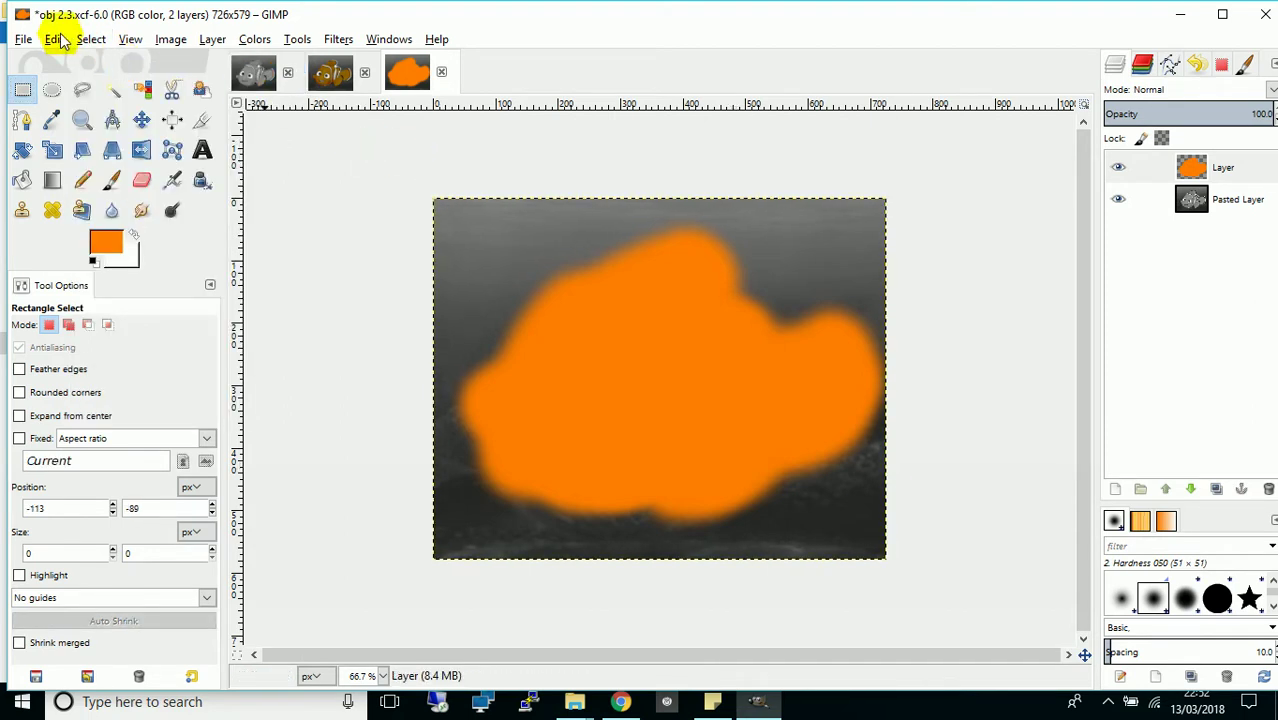
pyautogui.click(91, 39)
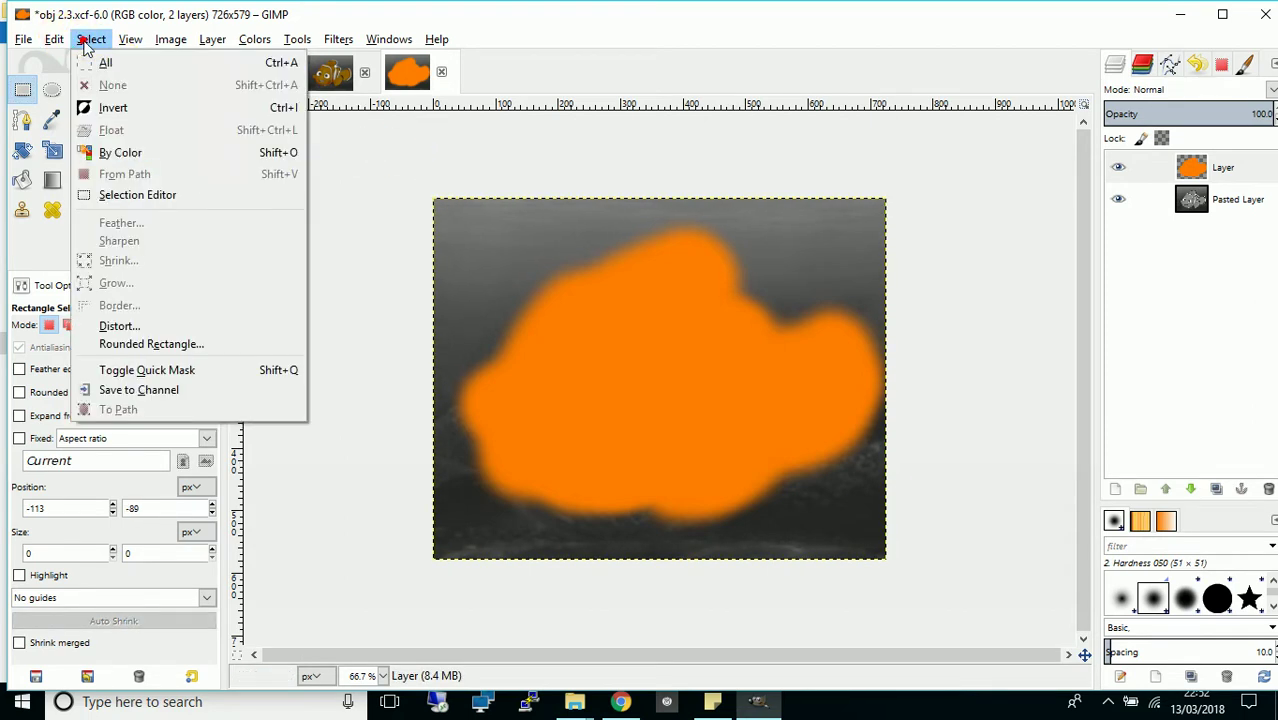
pyautogui.click(477, 229)
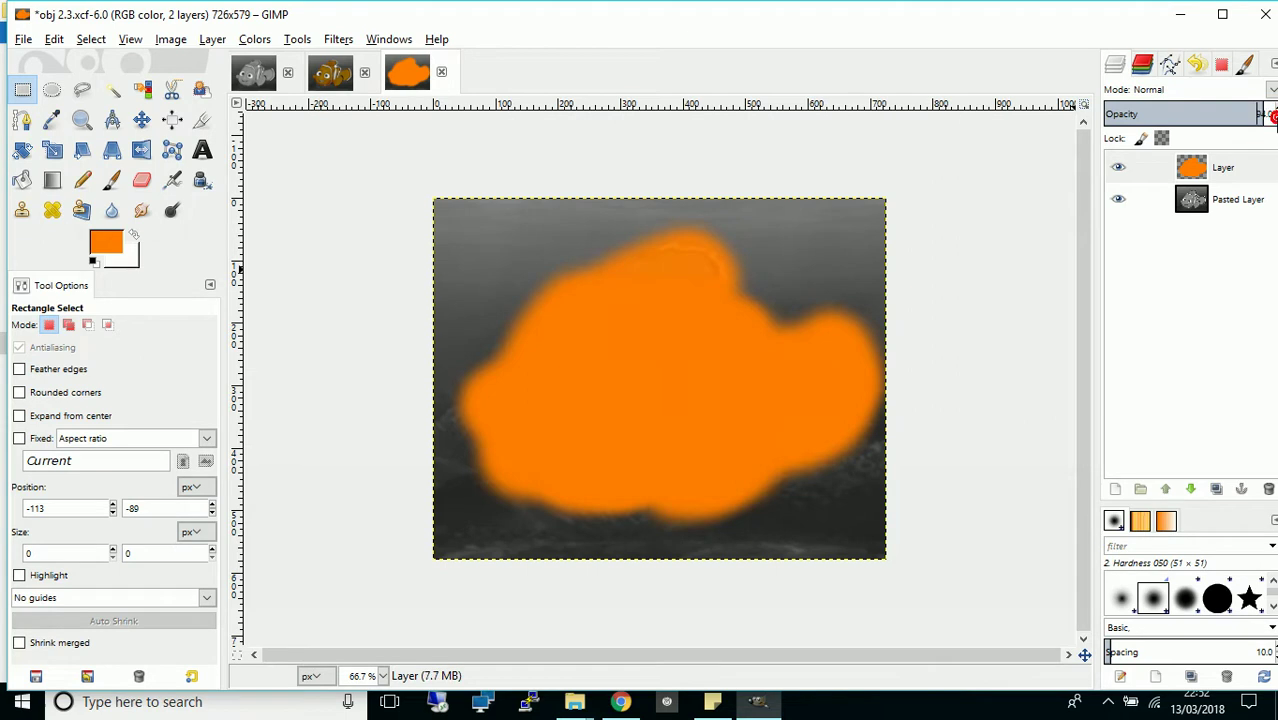
pyautogui.moveTo(1272, 116); pyautogui.dragTo(1236, 113)
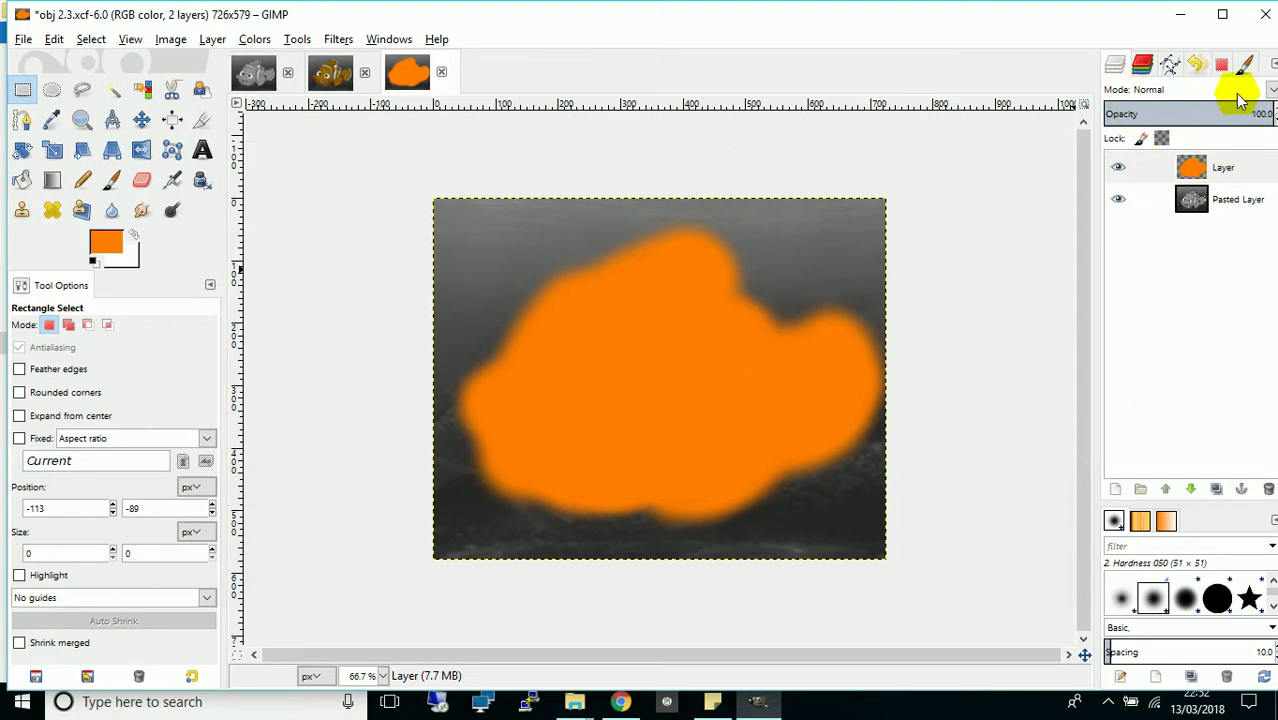
# Try Multiply, then set the orange layer's blend mode to Burn.
pyautogui.click(1270, 89)
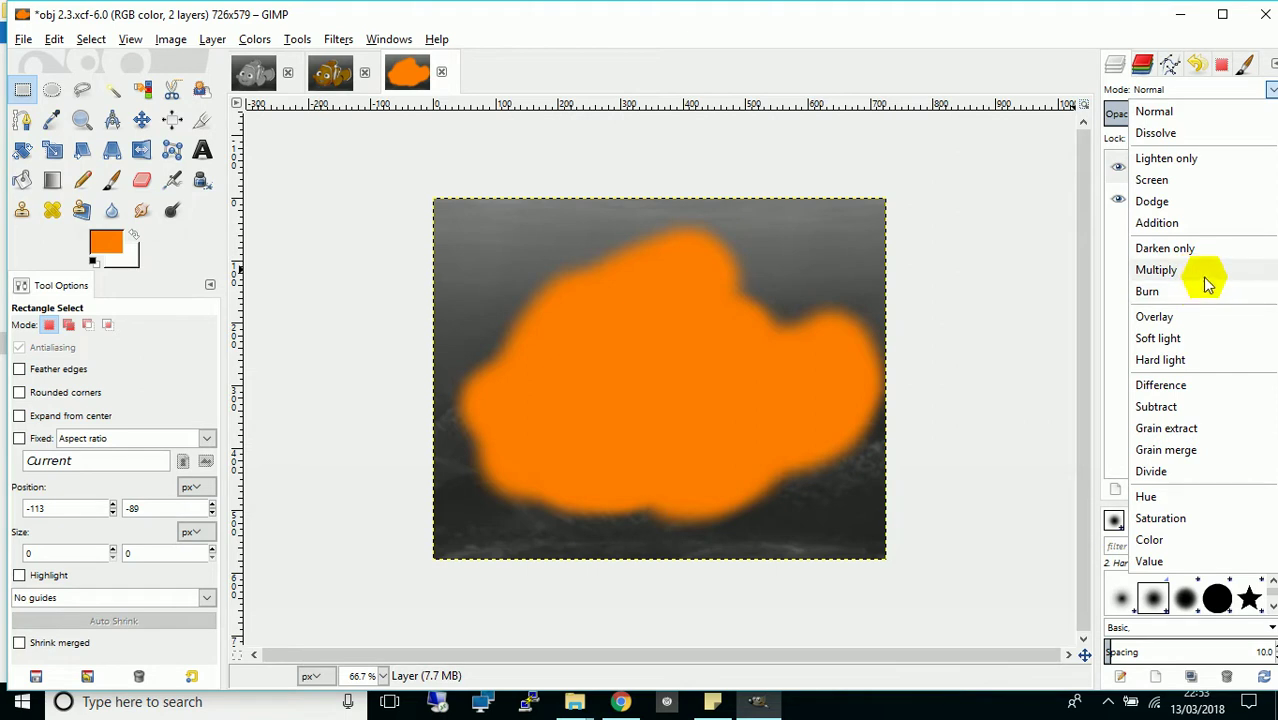
pyautogui.click(1205, 280)
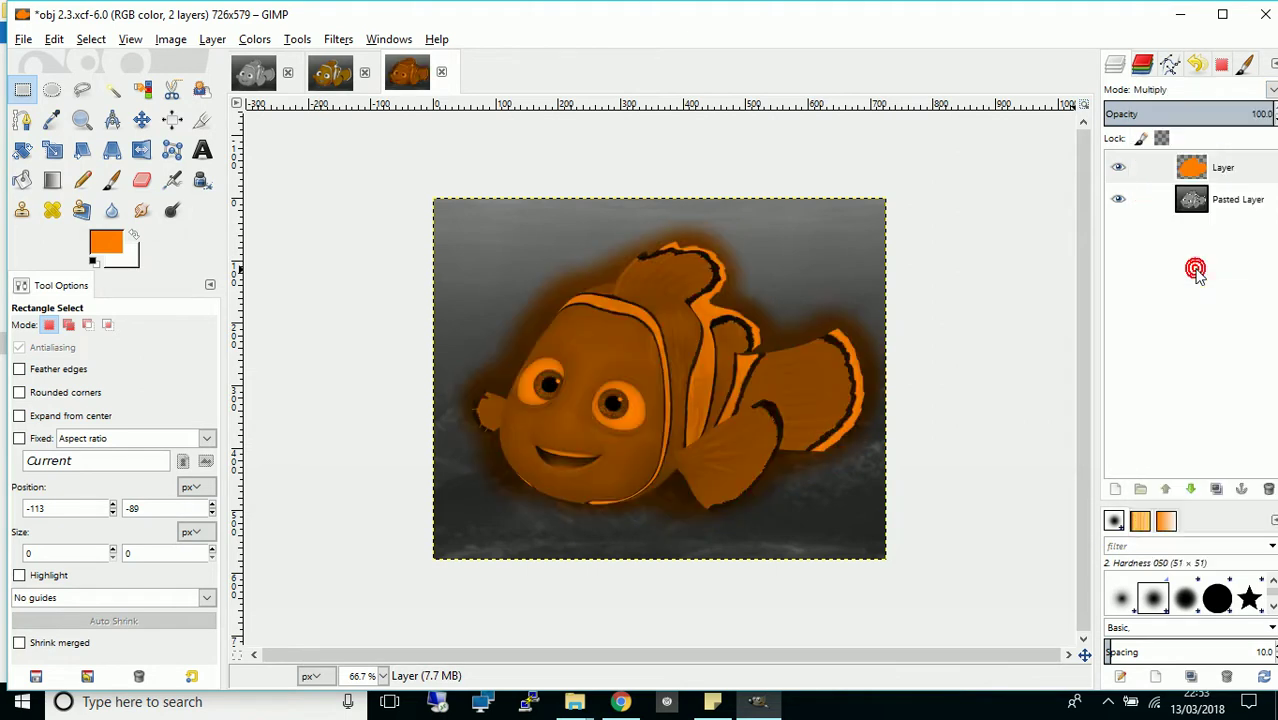
pyautogui.click(1272, 90)
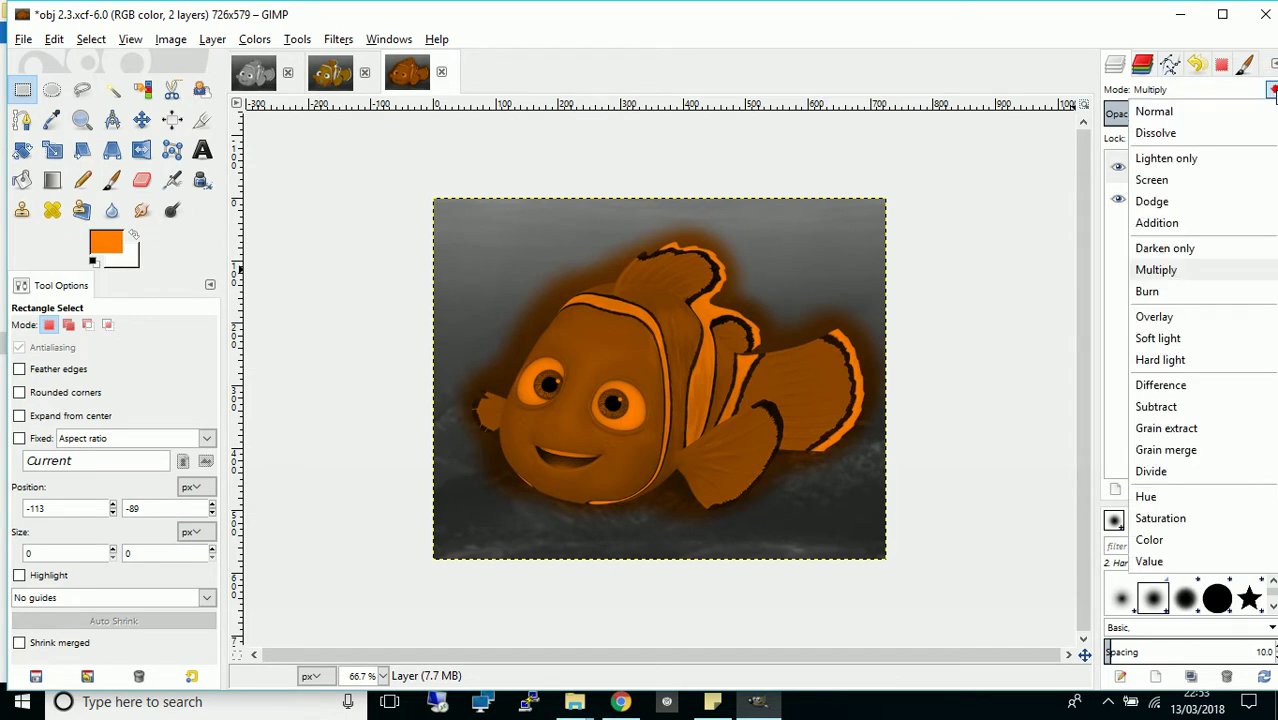
pyautogui.click(1156, 291)
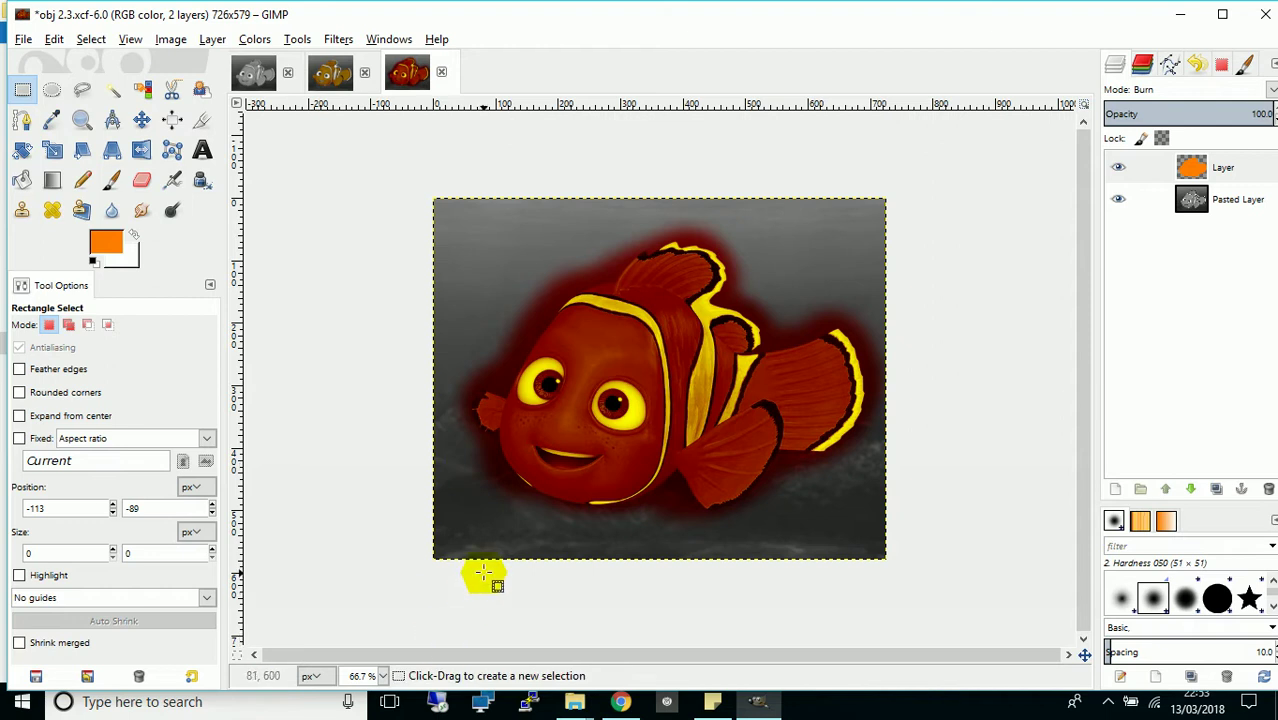
# Zoom to 200%, select the orange layer, and set the Eraser size to about 22.
pyautogui.click(383, 676)
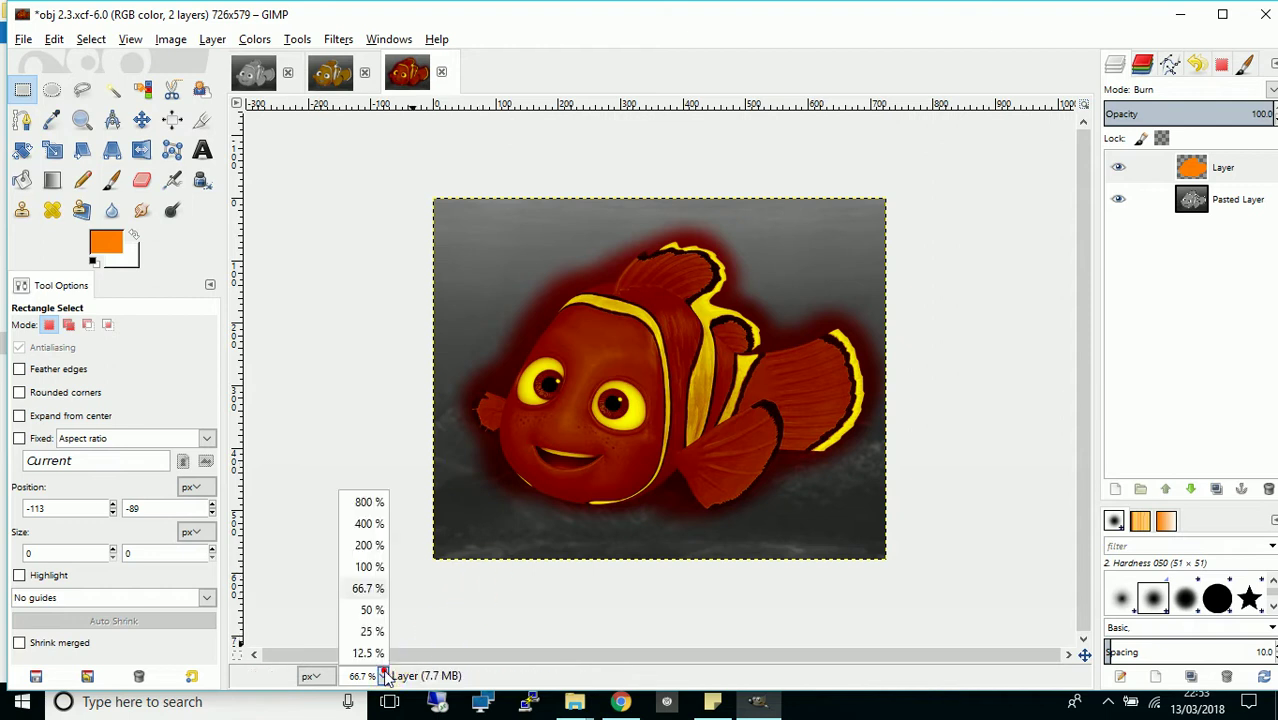
pyautogui.click(365, 550)
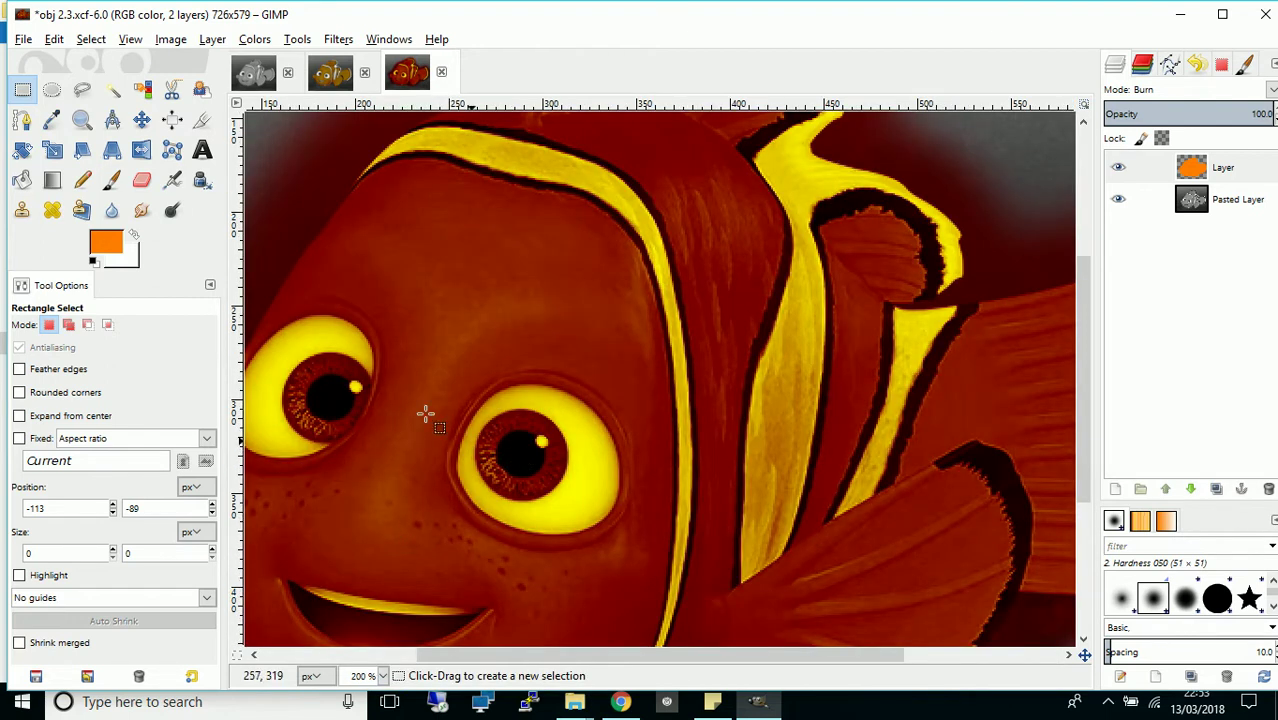
pyautogui.click(141, 181)
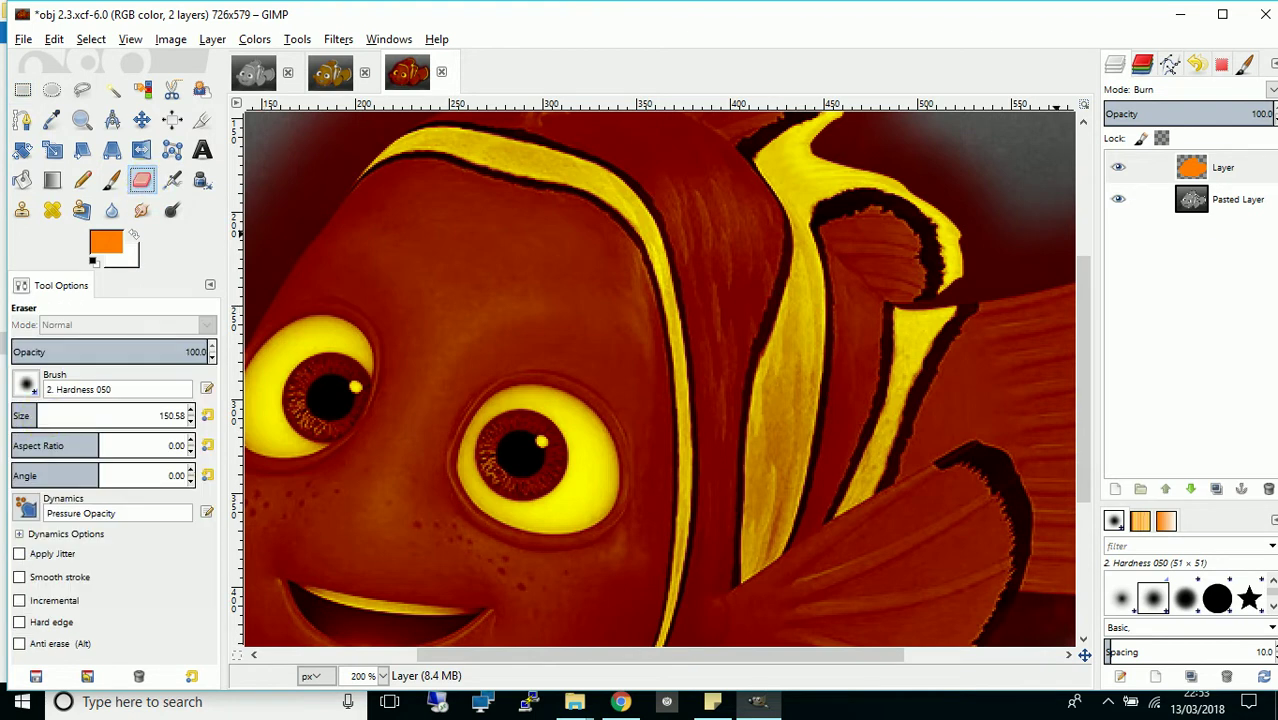
pyautogui.click(1233, 166)
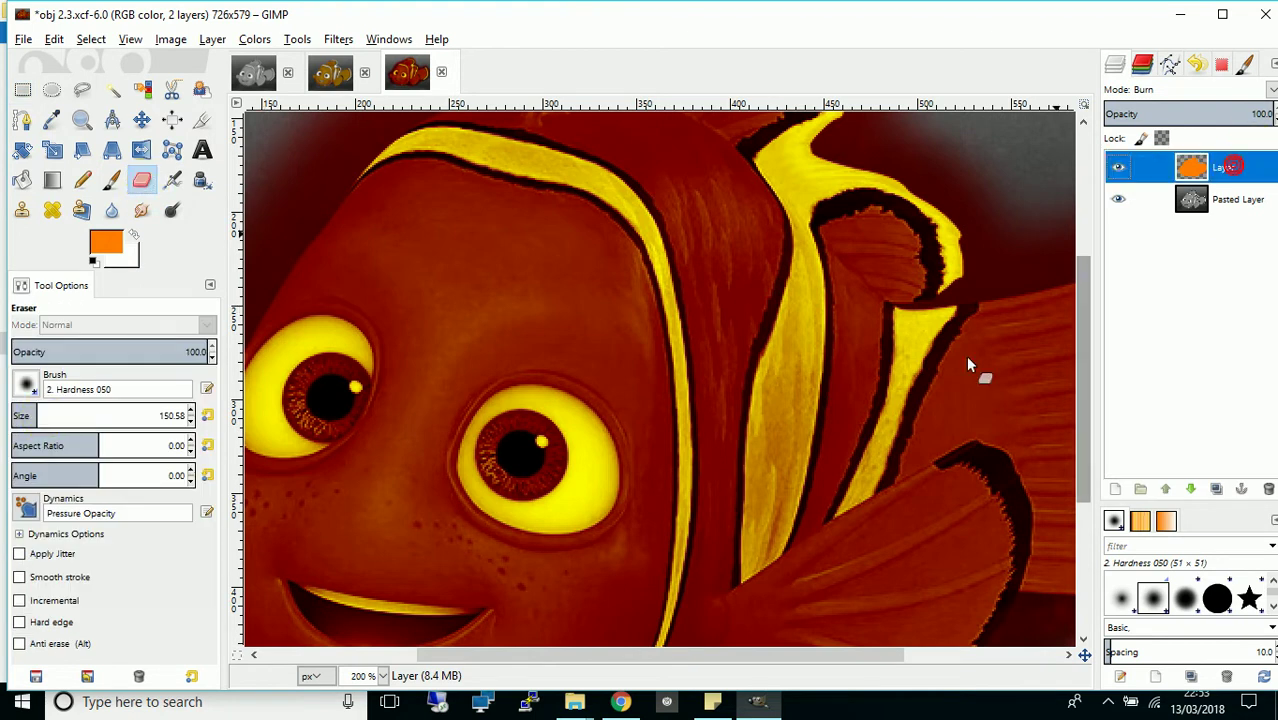
pyautogui.click(186, 418)
pyautogui.scroll(5, 193, 425)
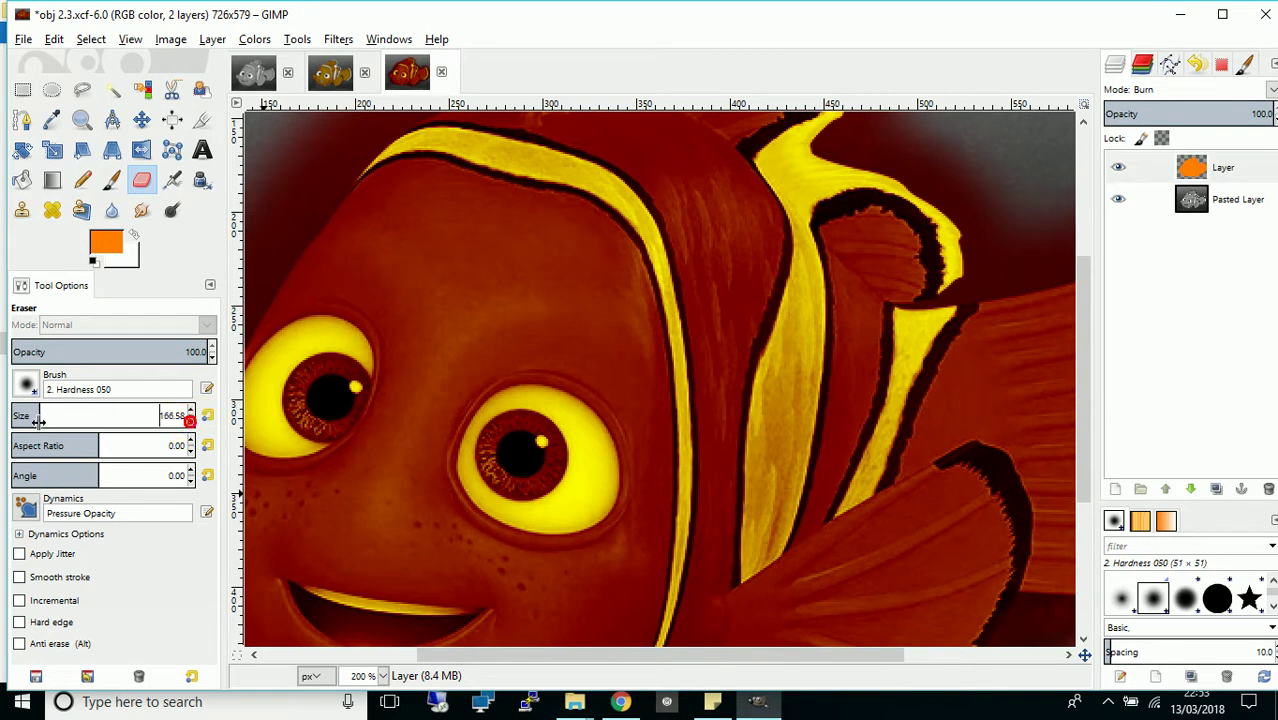
pyautogui.moveTo(21, 417); pyautogui.dragTo(18, 419)
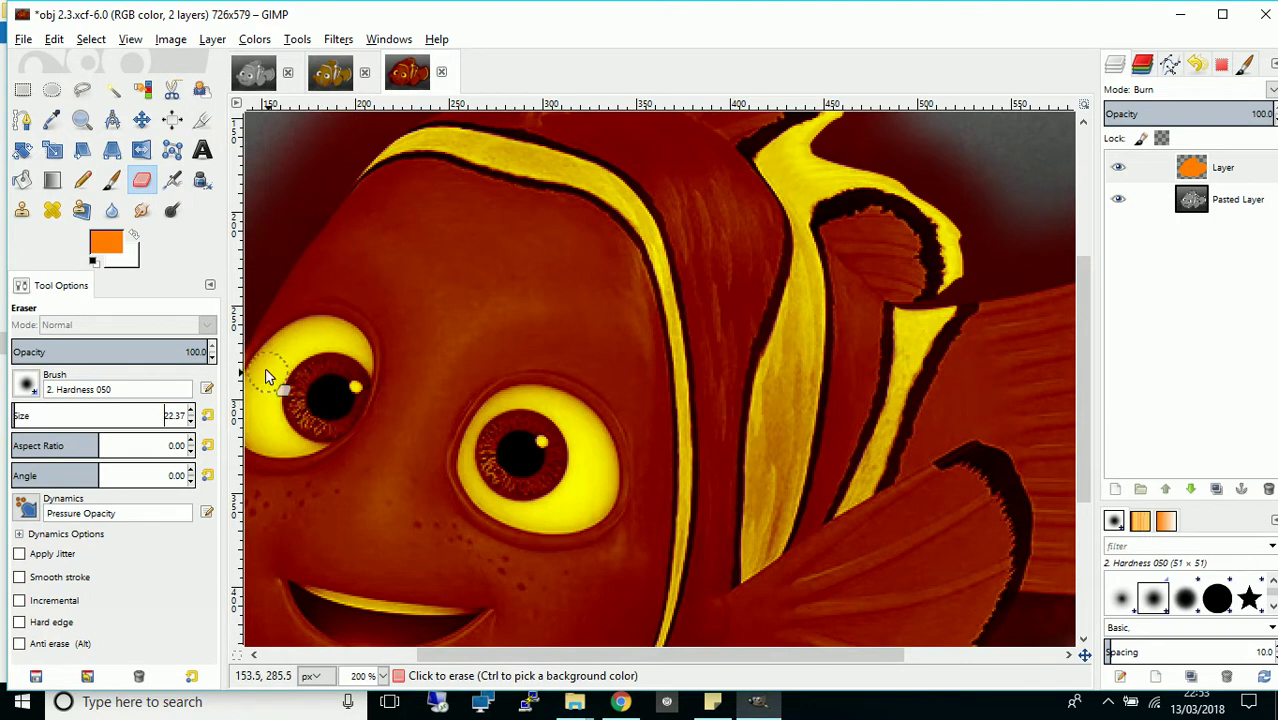
# Erase the orange from the right eye's white and iris edges, undoing two stray strokes.
pyautogui.moveTo(502, 427)
pyautogui.mouseDown()
pyautogui.moveTo(532, 414)
pyautogui.moveTo(495, 424)
pyautogui.moveTo(562, 418)
pyautogui.mouseUp()
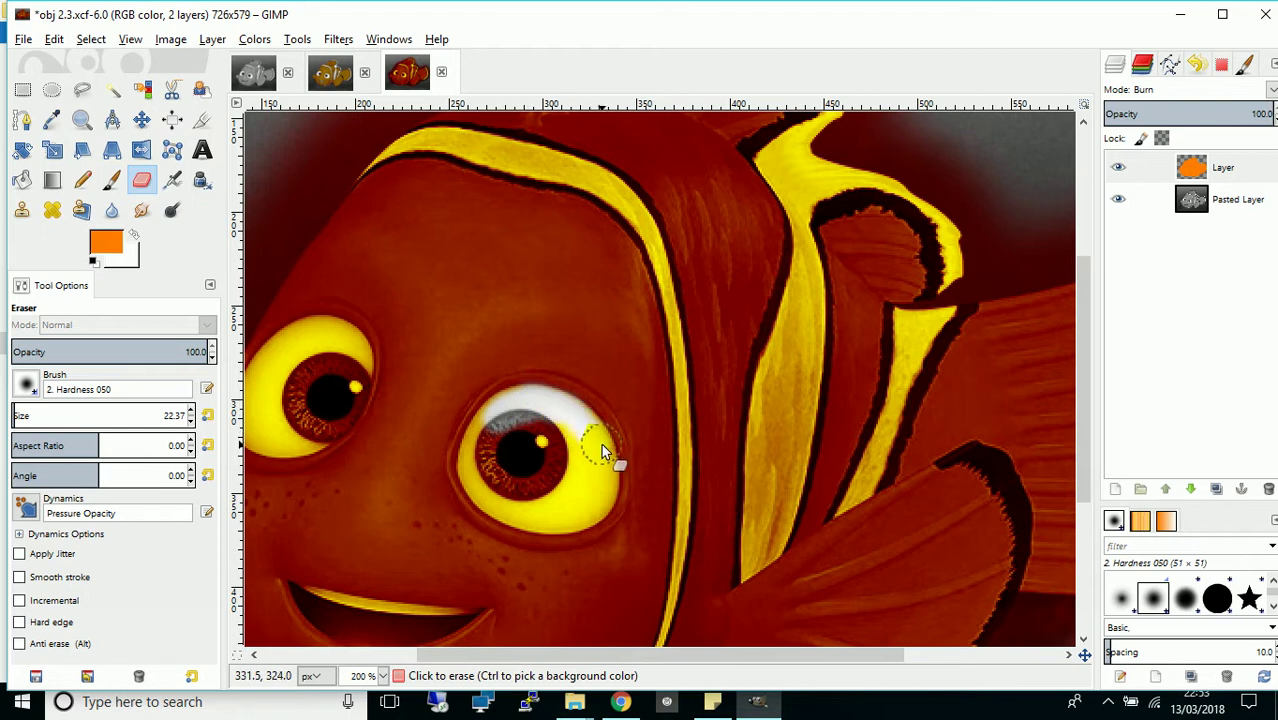
pyautogui.moveTo(595, 455)
pyautogui.mouseDown()
pyautogui.moveTo(598, 510)
pyautogui.moveTo(579, 461)
pyautogui.mouseUp()
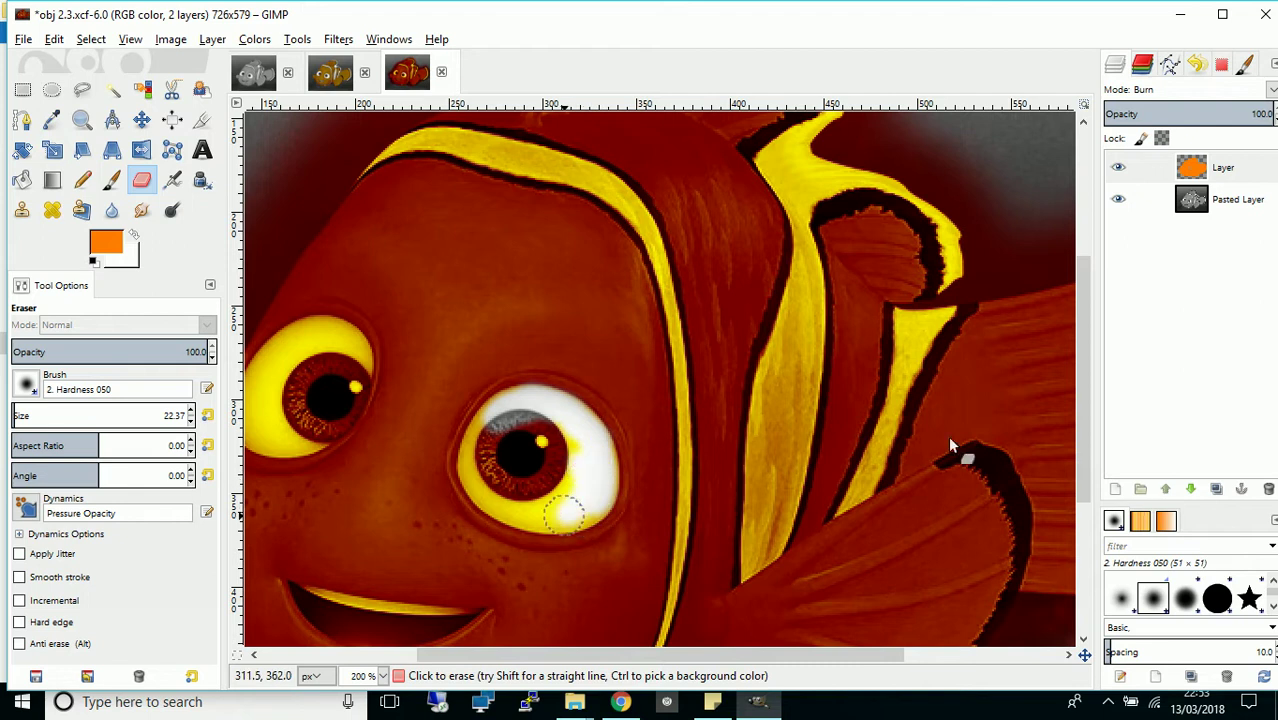
pyautogui.hotkey('ctrl', 'z')
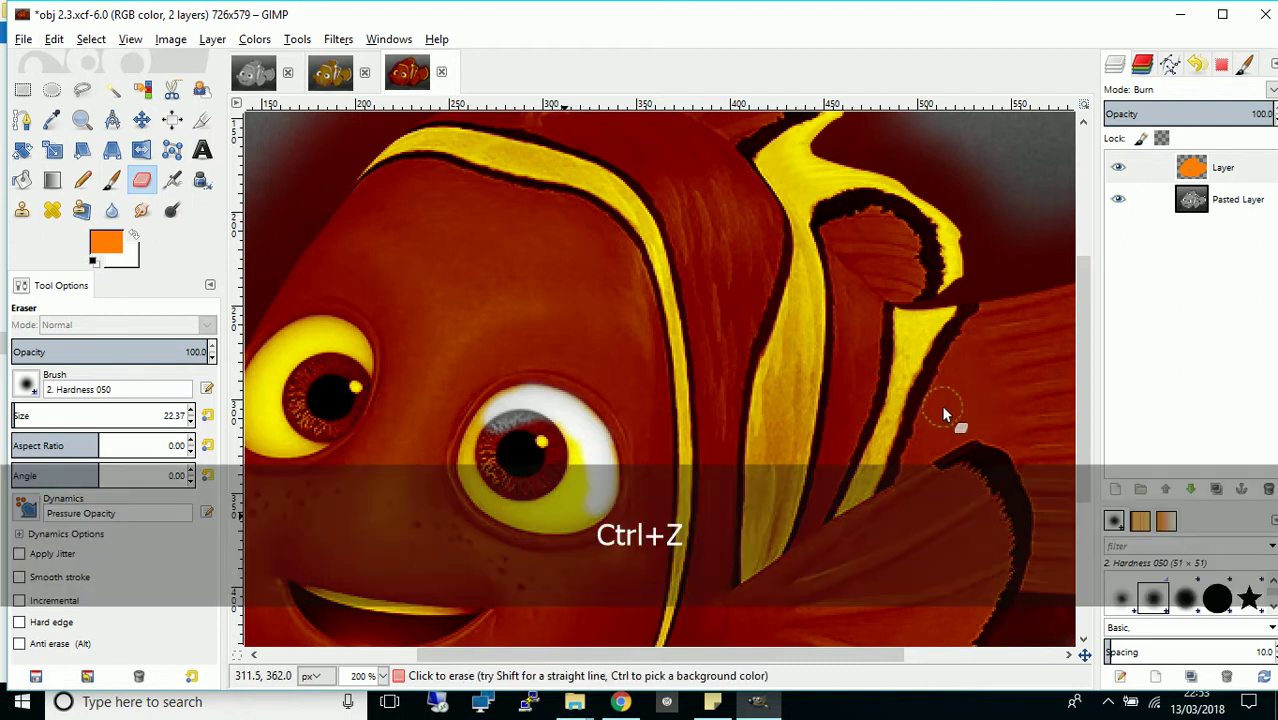
pyautogui.hotkey('ctrl', 'z')
pyautogui.hotkey('ctrl', 'z')
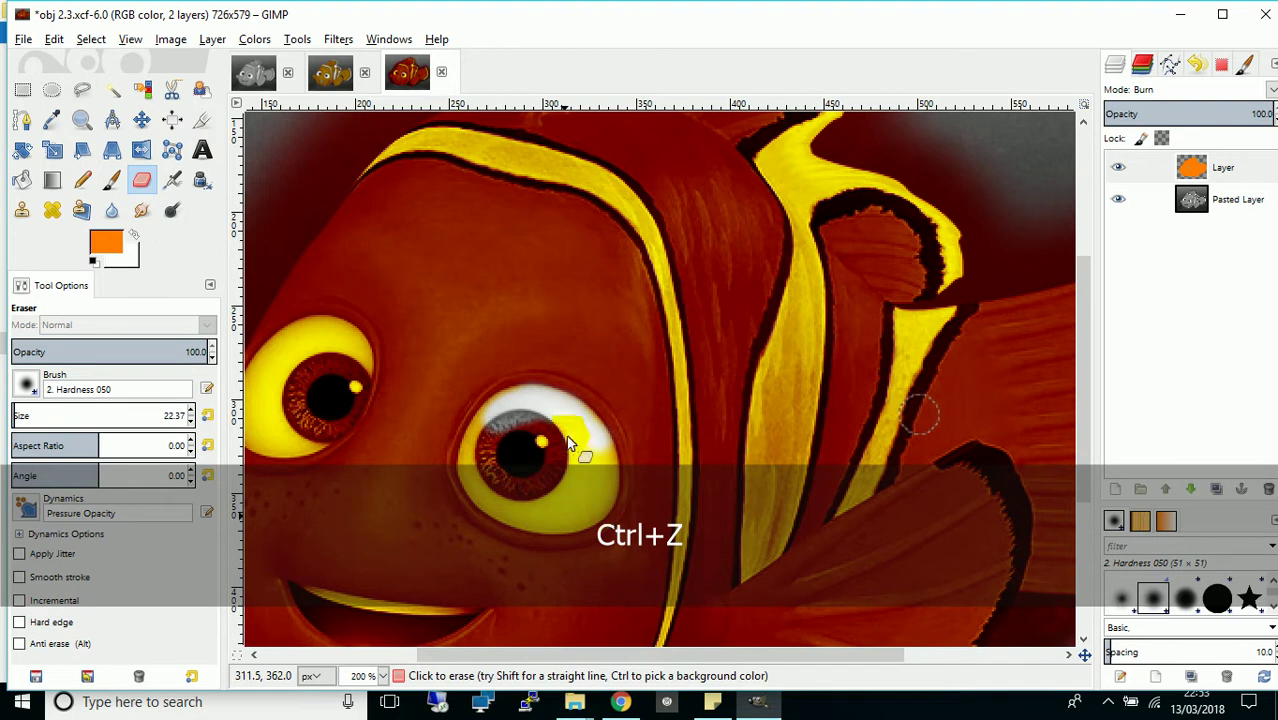
pyautogui.moveTo(562, 434)
pyautogui.mouseDown()
pyautogui.moveTo(531, 470)
pyautogui.moveTo(509, 436)
pyautogui.mouseUp()
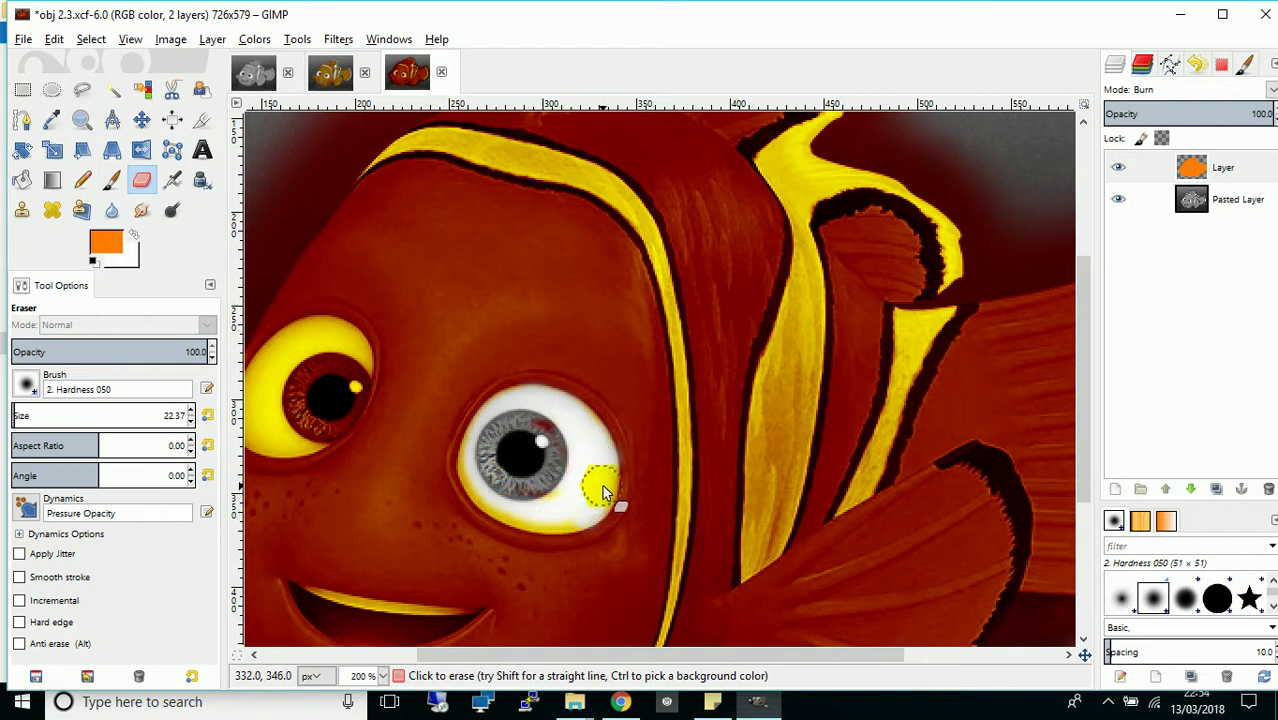
pyautogui.moveTo(603, 491)
pyautogui.mouseDown()
pyautogui.moveTo(567, 516)
pyautogui.moveTo(513, 516)
pyautogui.mouseUp()
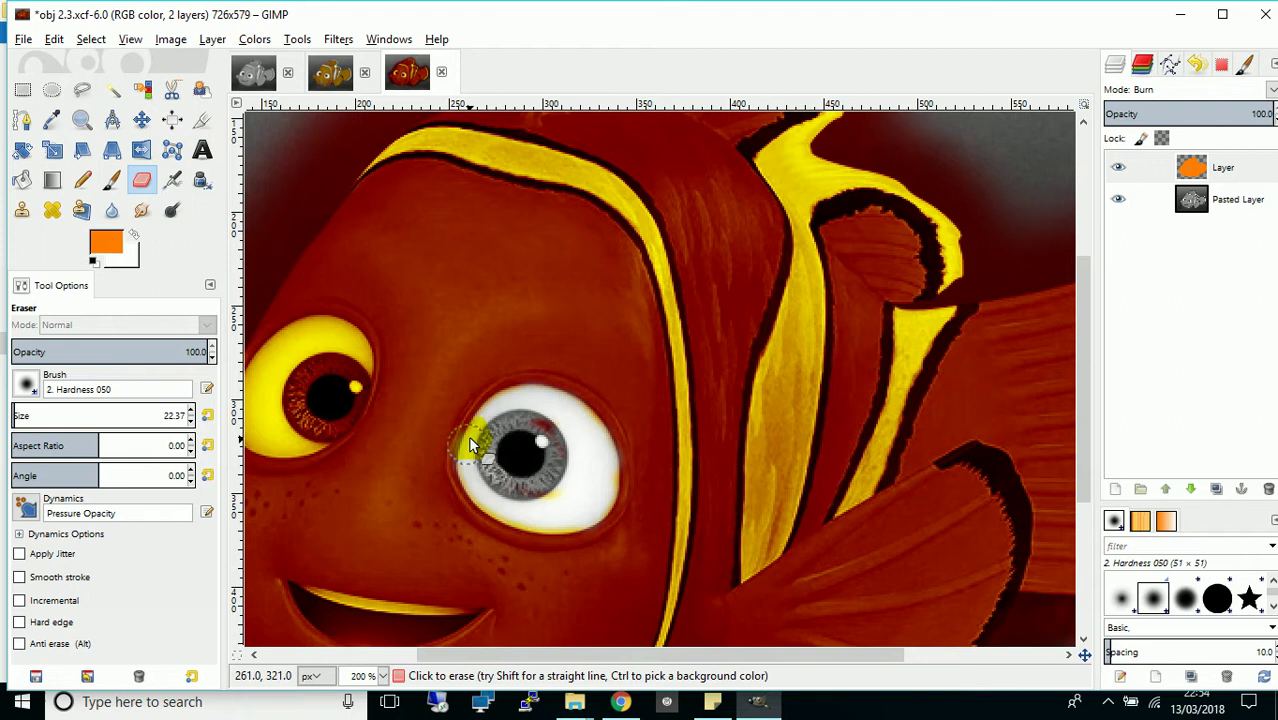
pyautogui.moveTo(470, 443); pyautogui.dragTo(520, 479)
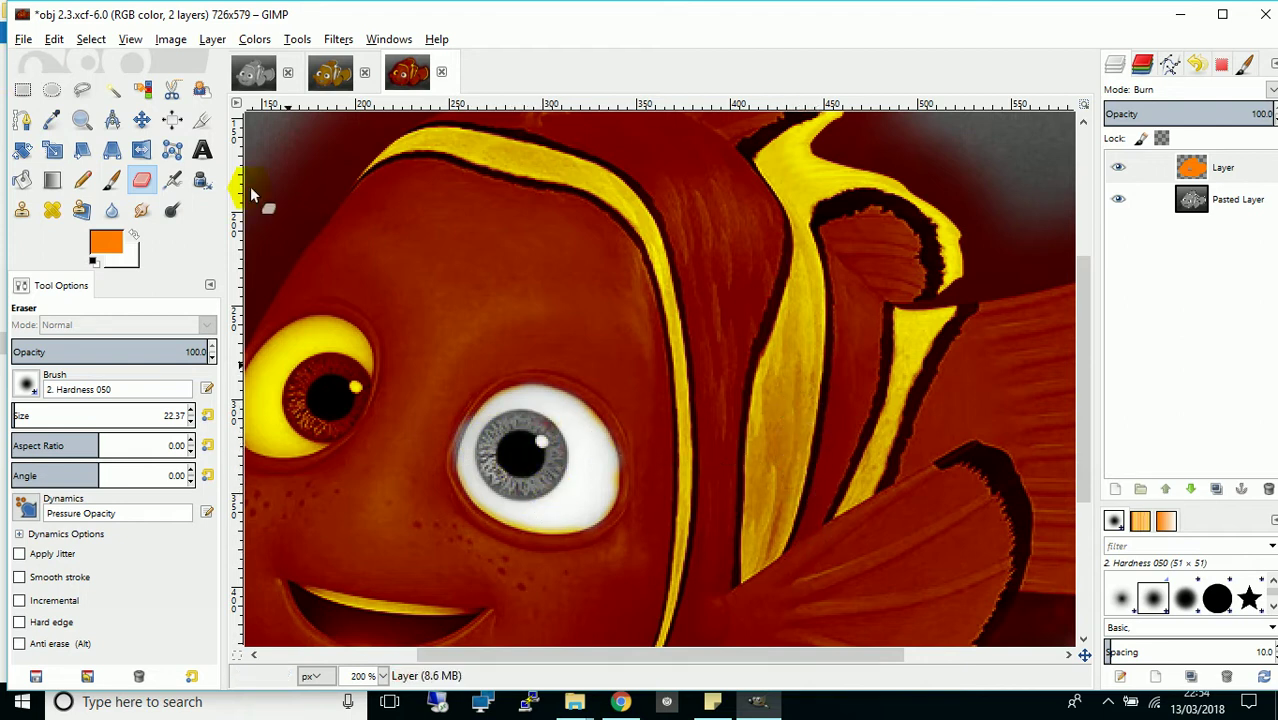
pyautogui.keyDown('alt'); pyautogui.click(604, 457); pyautogui.keyUp('alt')
pyautogui.moveTo(606, 456)
pyautogui.mouseDown()
pyautogui.moveTo(545, 375)
pyautogui.moveTo(534, 429)
pyautogui.moveTo(499, 462)
pyautogui.mouseUp()
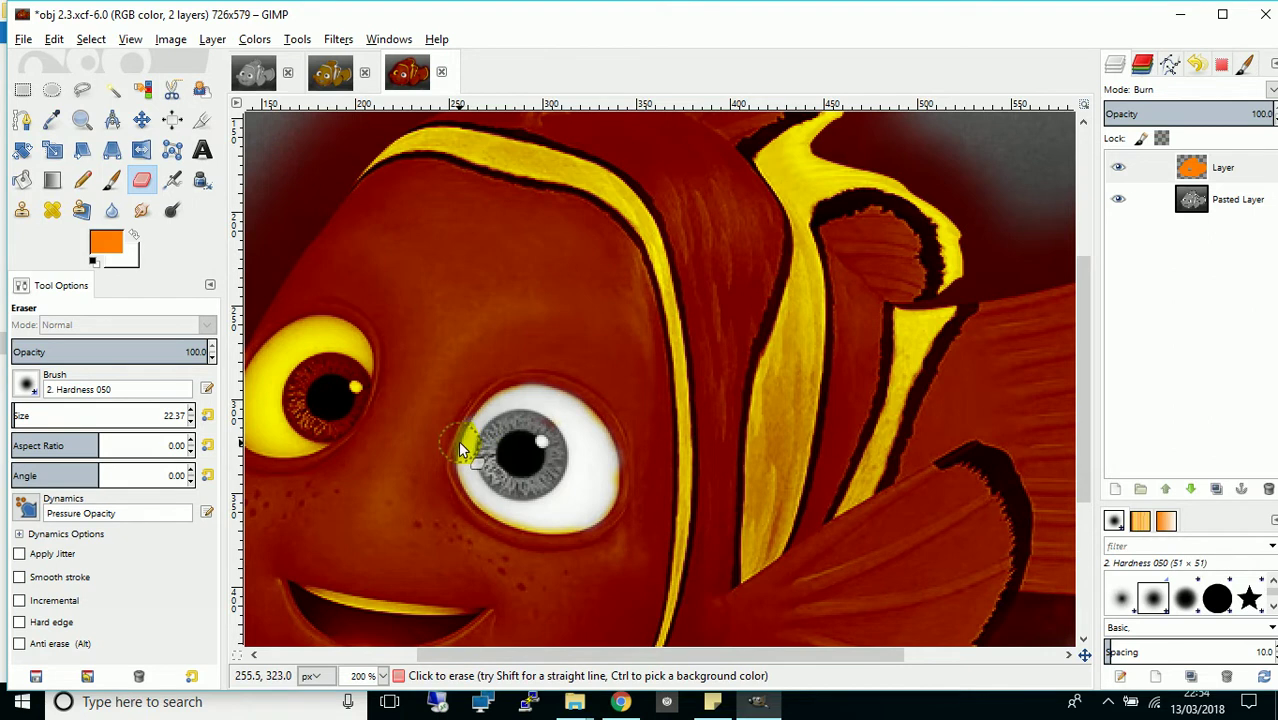
# With the Paths tool, place anchors down the left edge of the stripe behind the head.
pyautogui.click(24, 119)
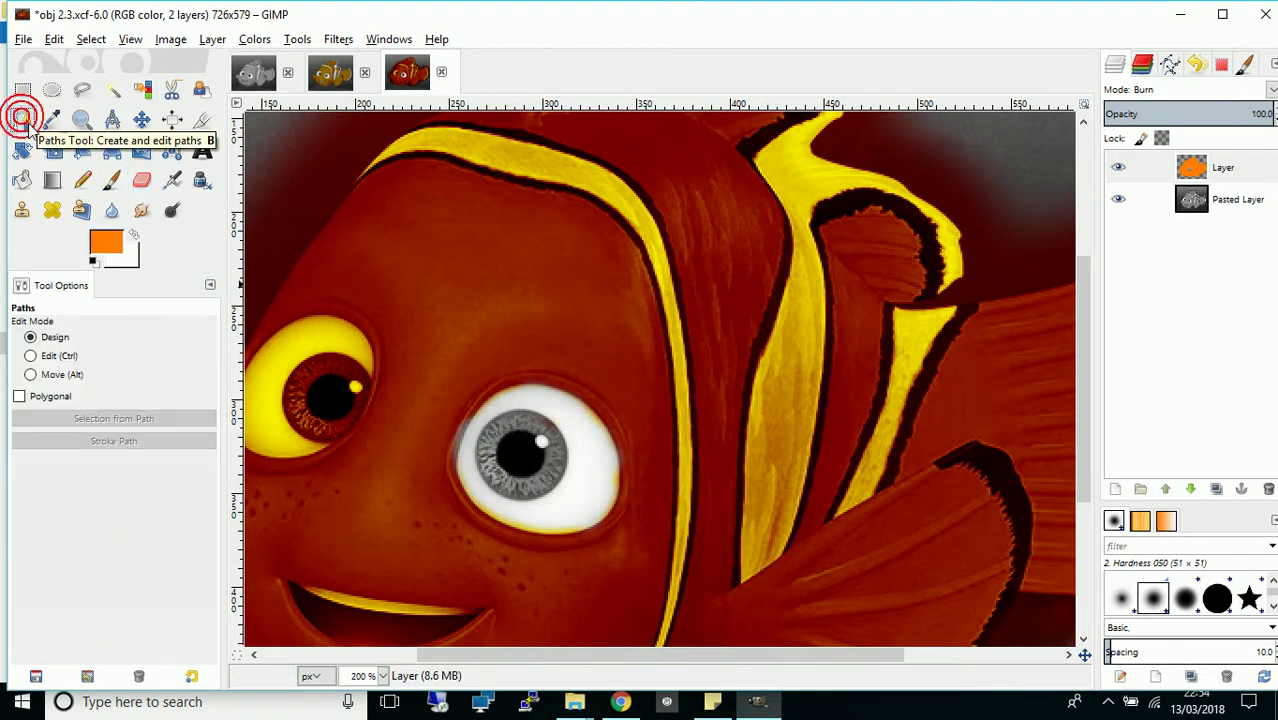
pyautogui.click(782, 247)
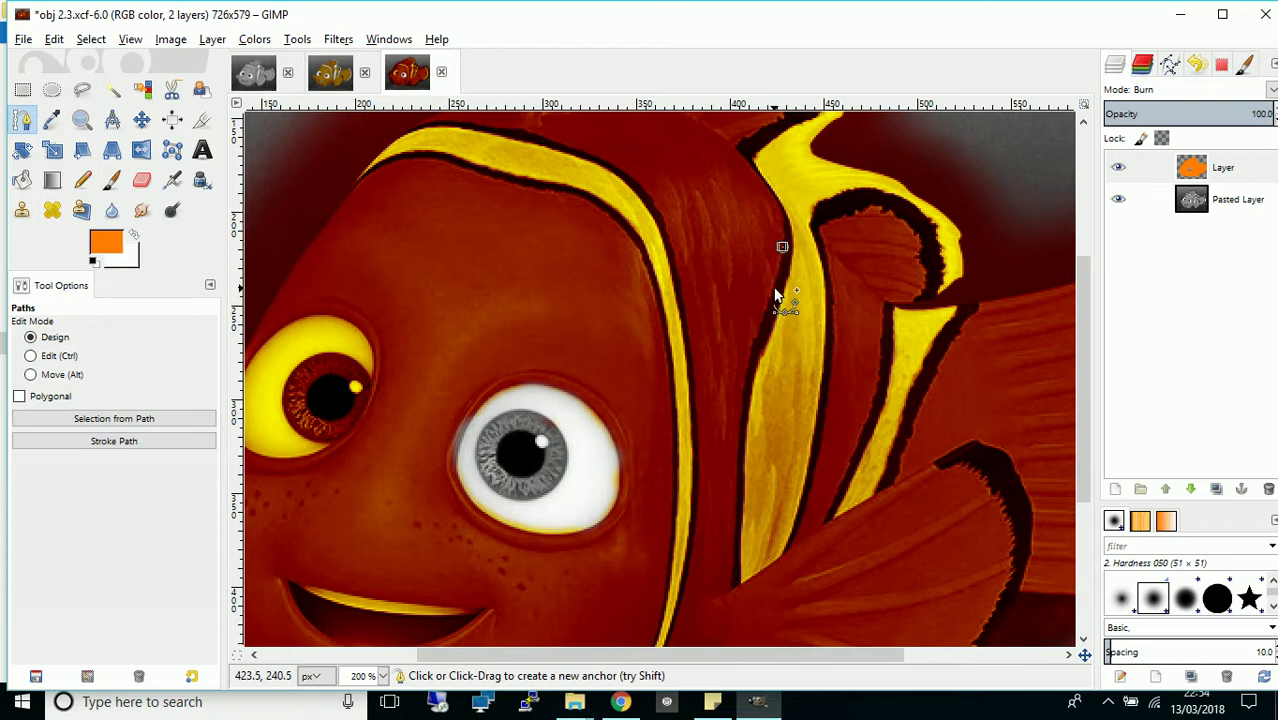
pyautogui.click(770, 290)
pyautogui.click(760, 321)
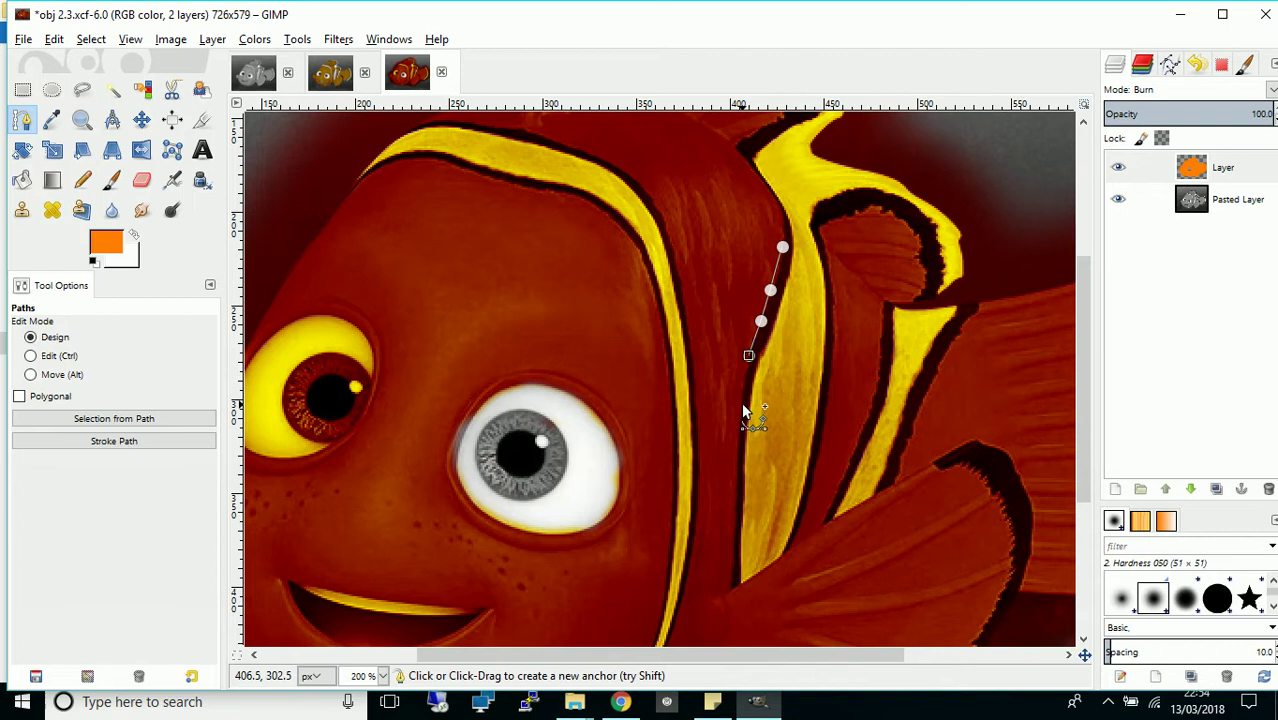
pyautogui.click(741, 404)
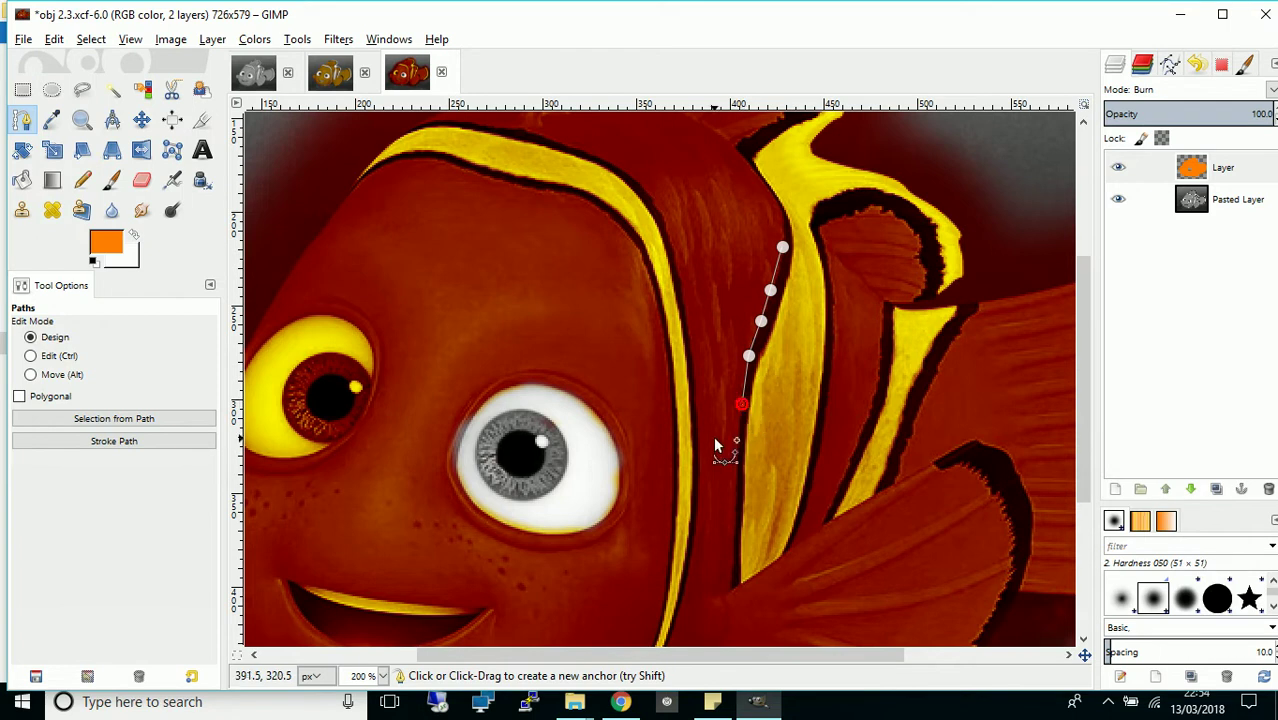
pyautogui.click(736, 493)
pyautogui.click(733, 539)
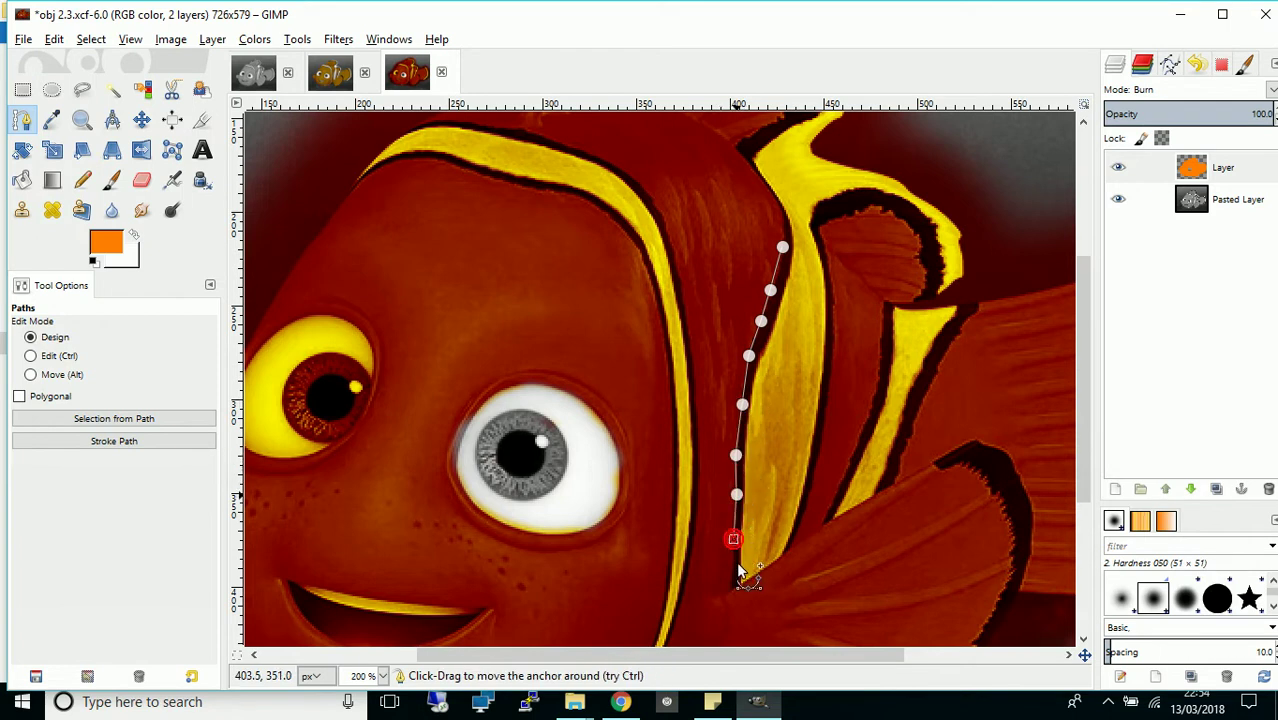
pyautogui.click(727, 587)
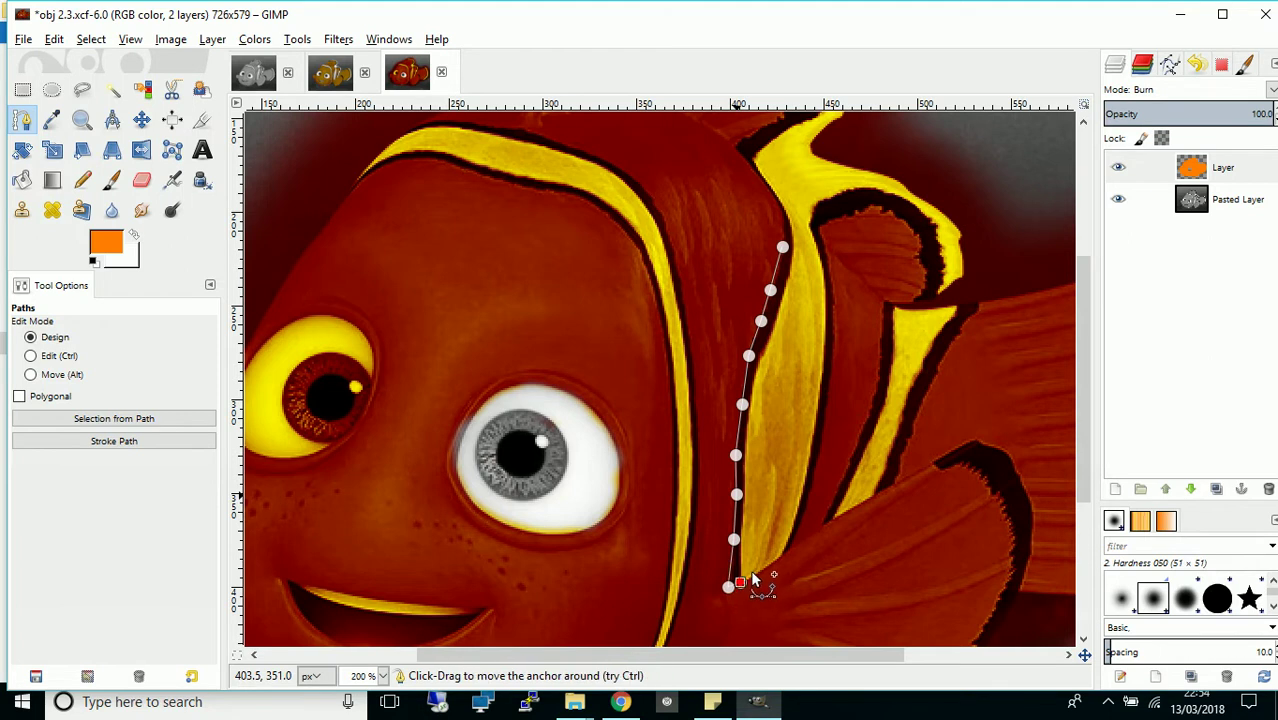
# Continue the anchors up the stripe's right edge, closing the outline near the top.
pyautogui.click(773, 561)
pyautogui.click(801, 514)
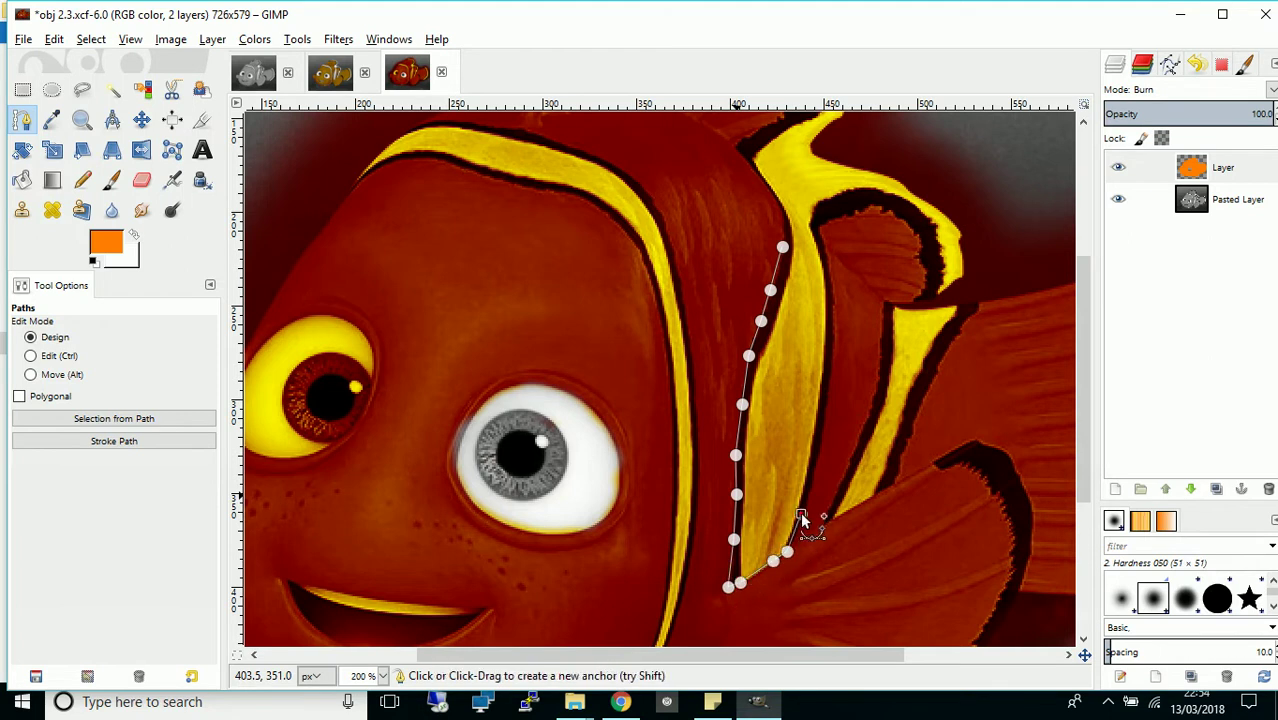
pyautogui.click(826, 400)
pyautogui.click(831, 353)
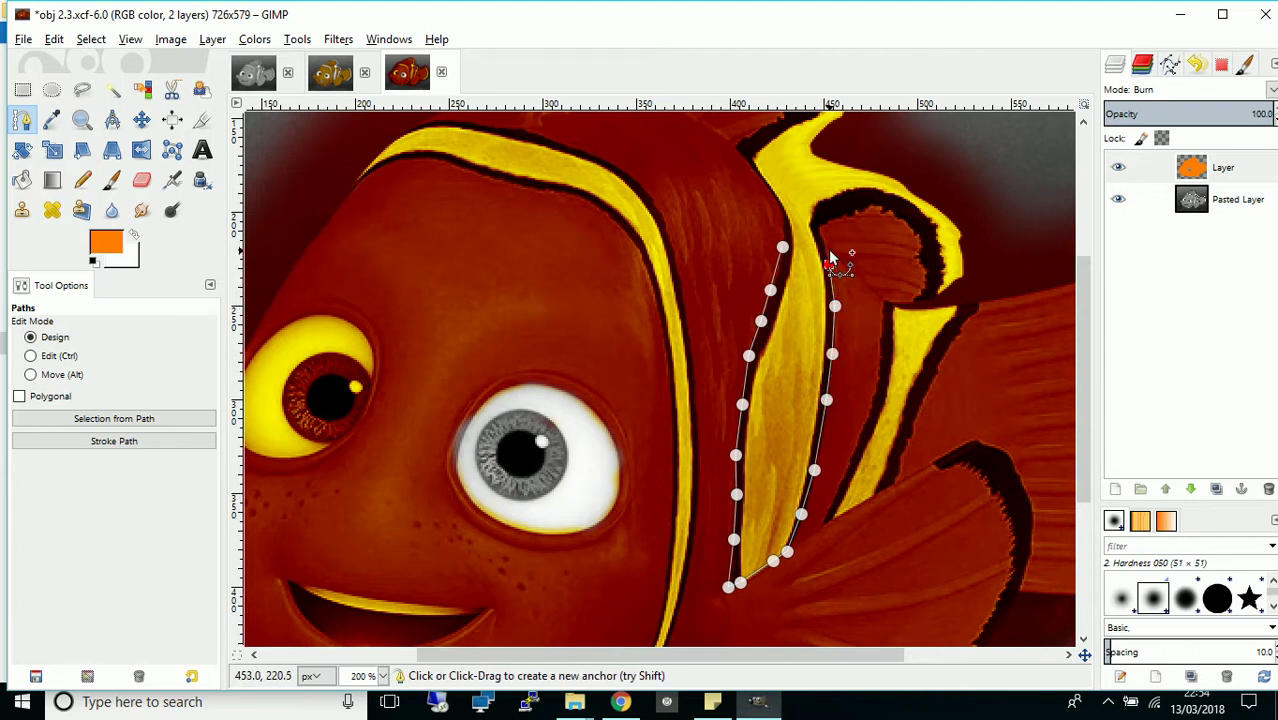
pyautogui.click(829, 264)
pyautogui.click(795, 221)
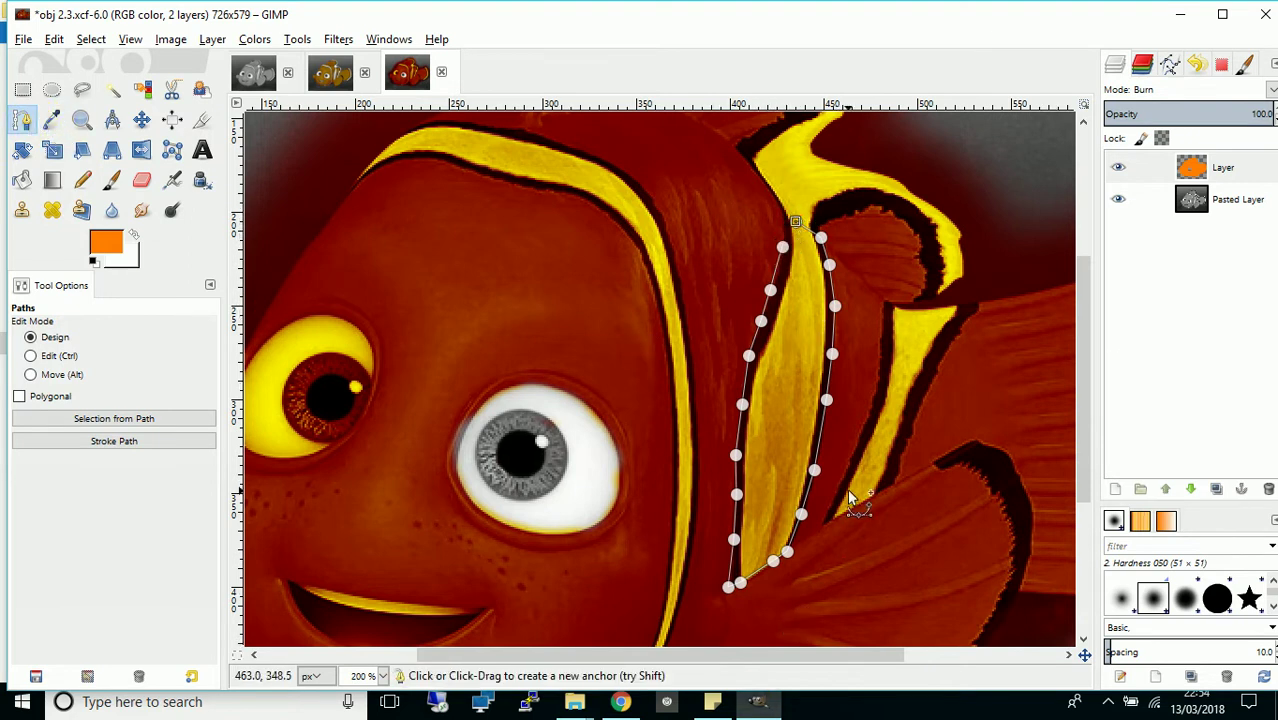
# Convert the stripe path to a selection, erase its orange tint, then choose Select > None.
pyautogui.hotkey('shift', 'v')
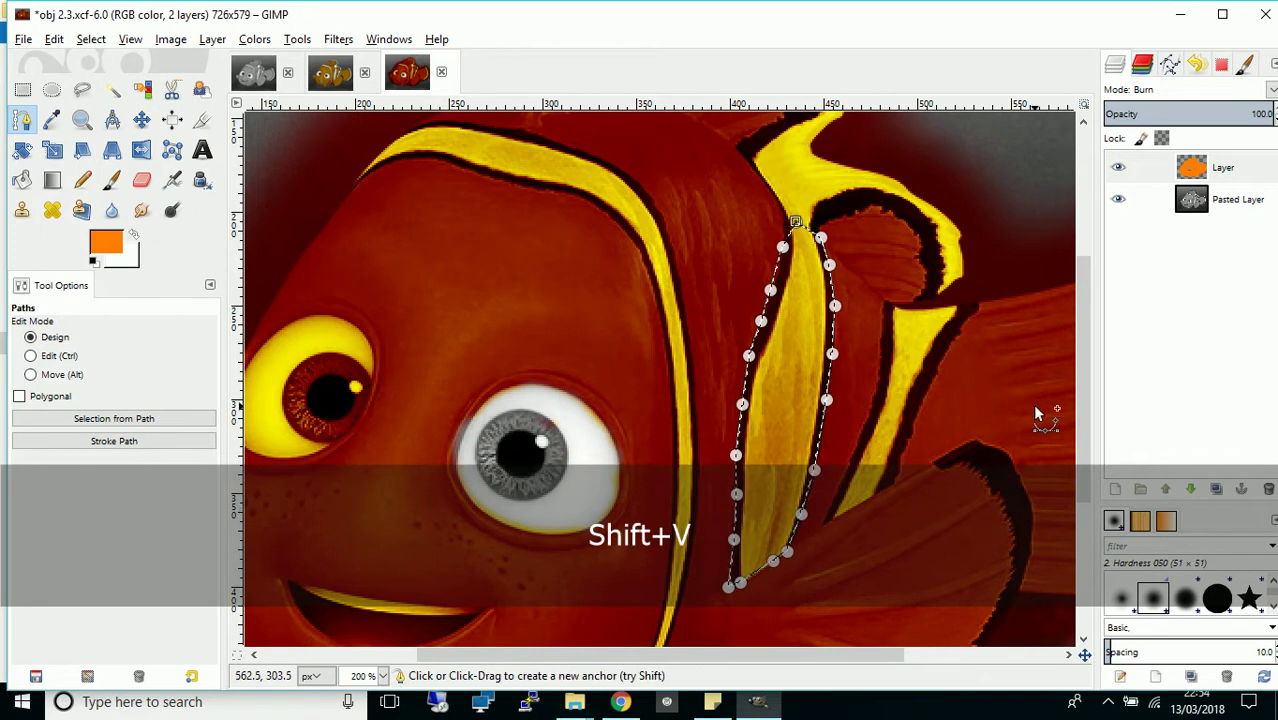
pyautogui.click(141, 180)
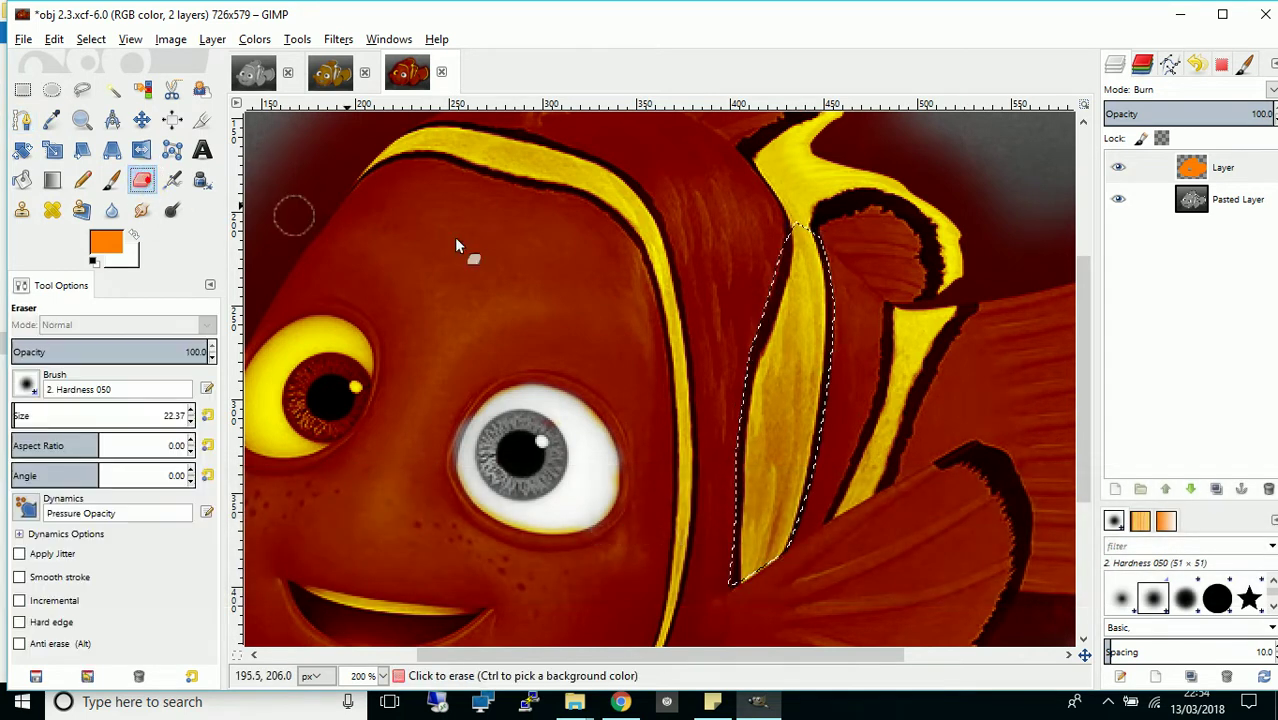
pyautogui.click(792, 255)
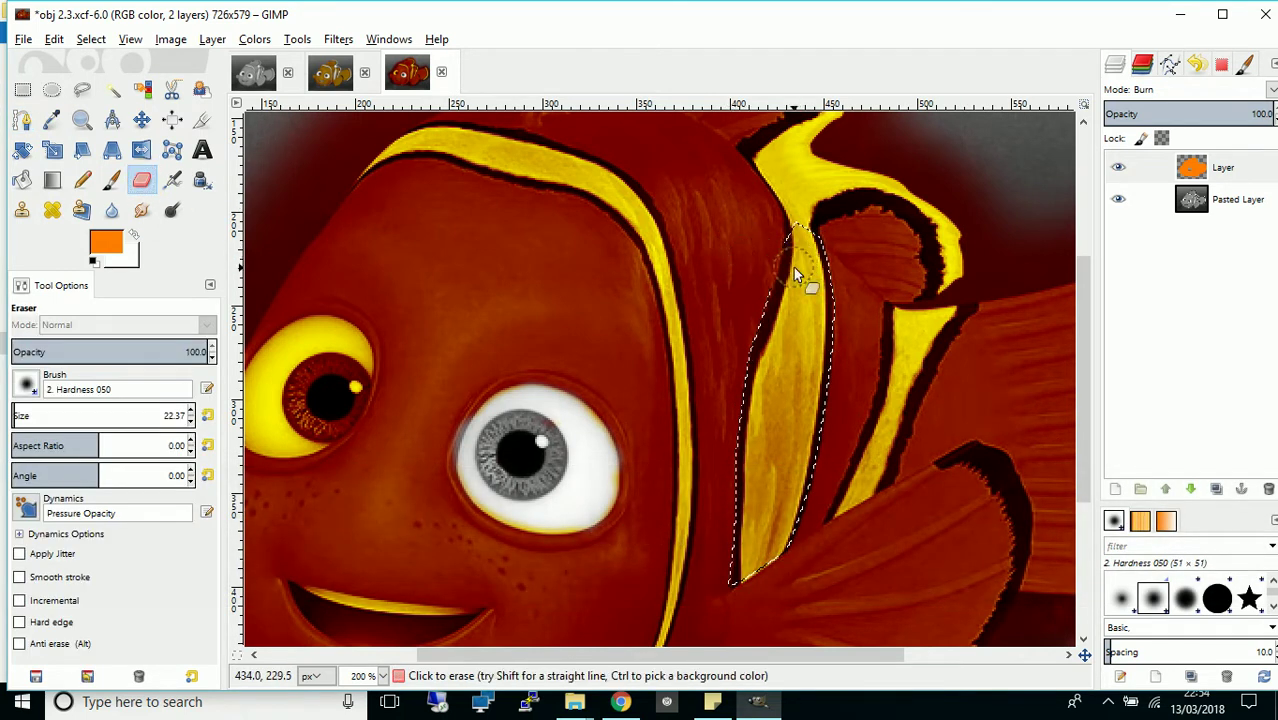
pyautogui.moveTo(795, 251); pyautogui.dragTo(811, 263)
pyautogui.moveTo(838, 408)
pyautogui.mouseDown()
pyautogui.moveTo(781, 290)
pyautogui.moveTo(769, 360)
pyautogui.moveTo(751, 376)
pyautogui.moveTo(773, 412)
pyautogui.moveTo(780, 510)
pyautogui.mouseUp()
pyautogui.moveTo(755, 565)
pyautogui.mouseDown()
pyautogui.moveTo(770, 378)
pyautogui.moveTo(814, 415)
pyautogui.moveTo(809, 452)
pyautogui.moveTo(791, 261)
pyautogui.moveTo(756, 267)
pyautogui.moveTo(785, 245)
pyautogui.moveTo(825, 251)
pyautogui.moveTo(815, 302)
pyautogui.mouseUp()
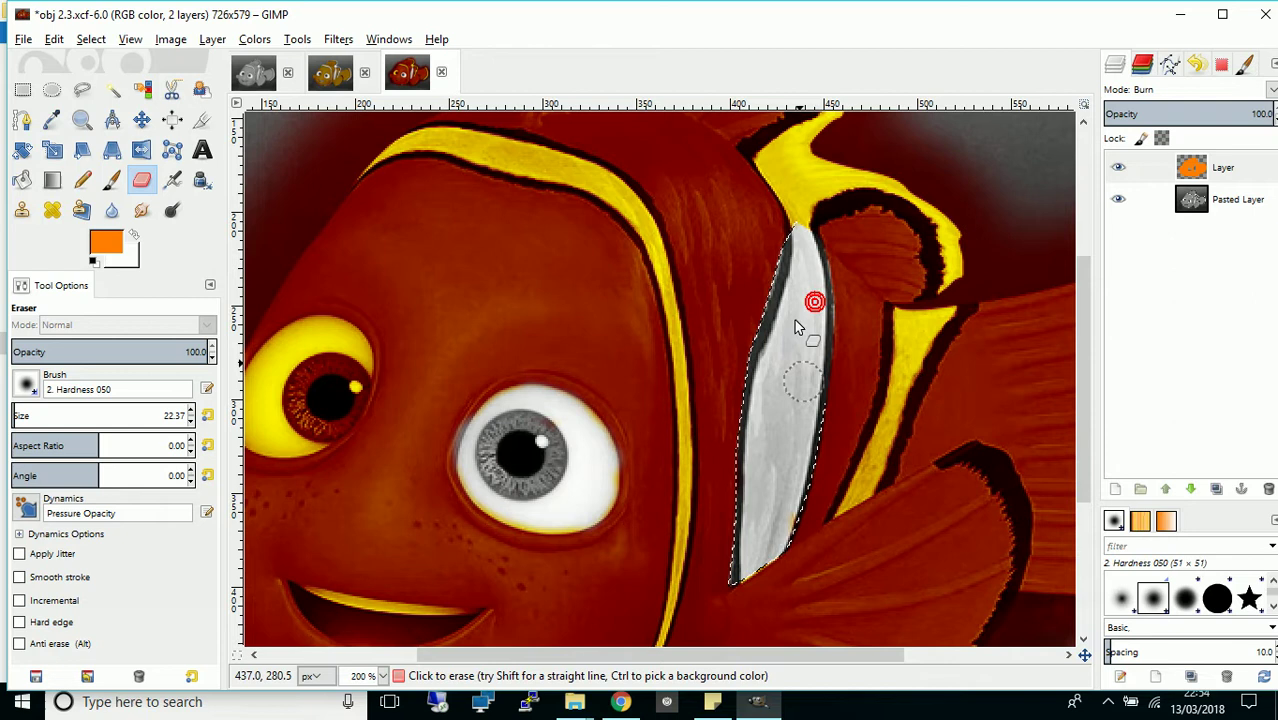
pyautogui.moveTo(736, 522)
pyautogui.mouseDown()
pyautogui.moveTo(736, 563)
pyautogui.moveTo(771, 501)
pyautogui.moveTo(778, 363)
pyautogui.moveTo(827, 459)
pyautogui.mouseUp()
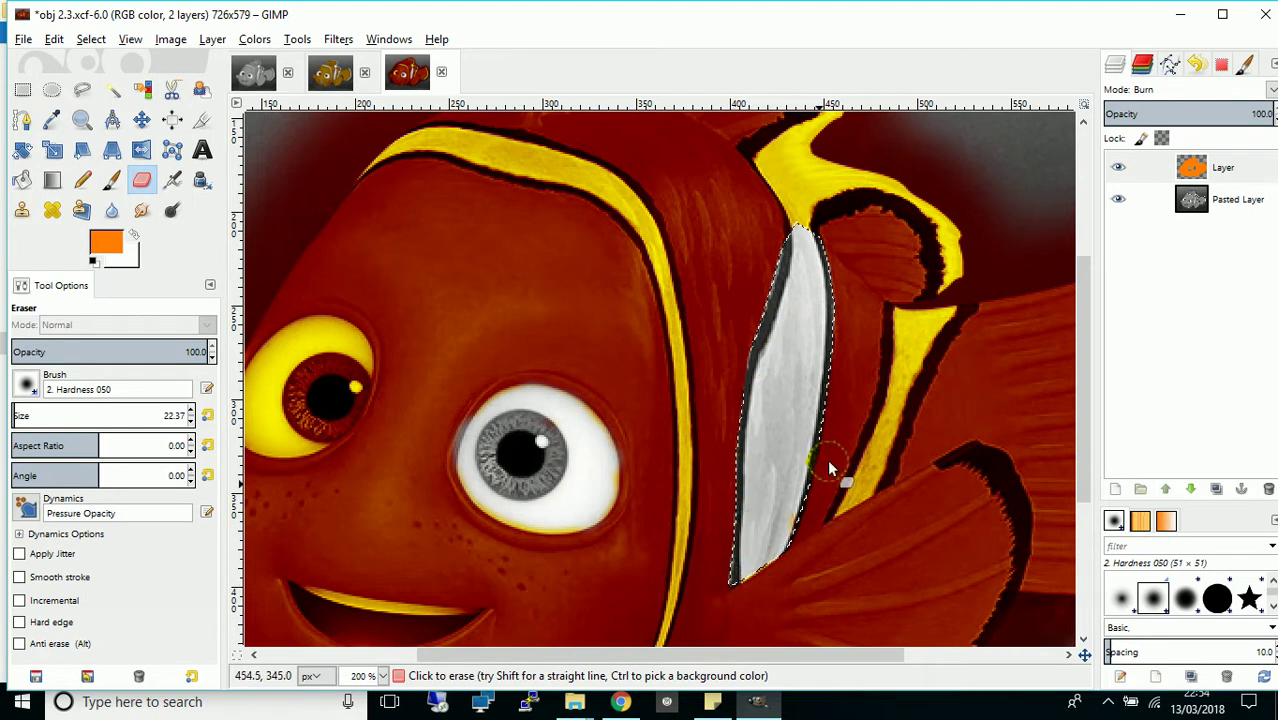
pyautogui.click(91, 39)
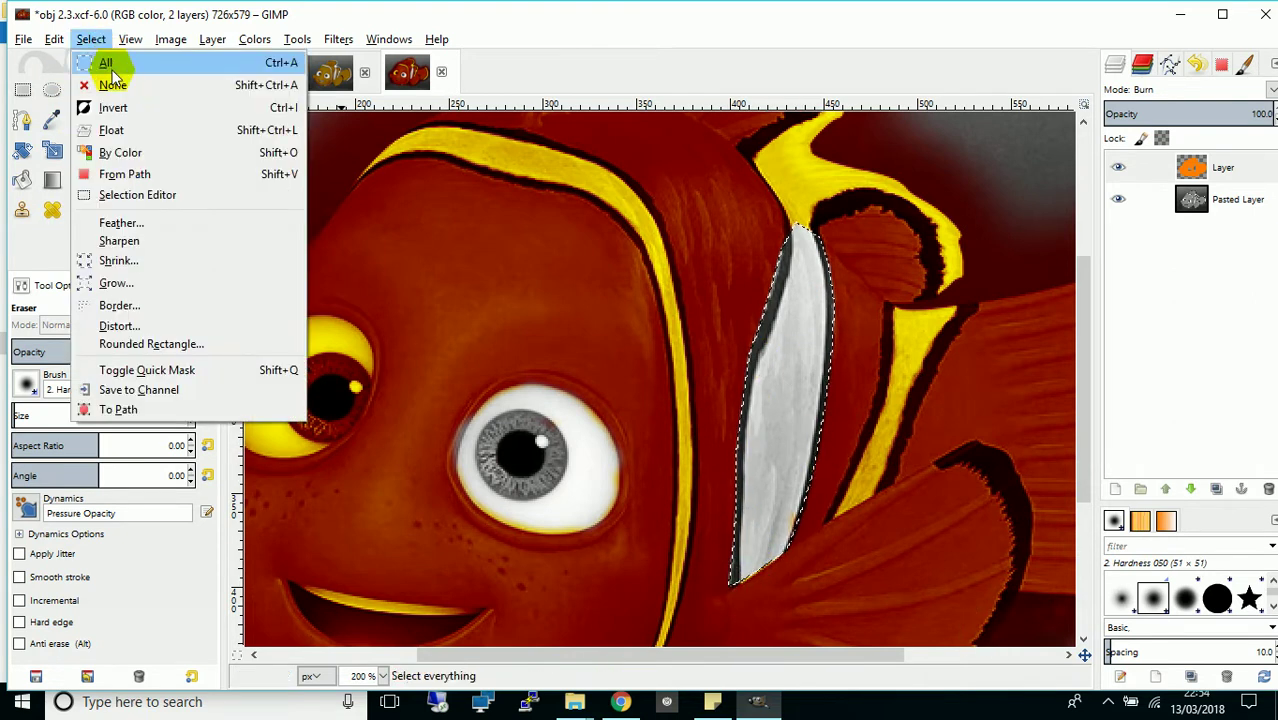
pyautogui.click(113, 88)
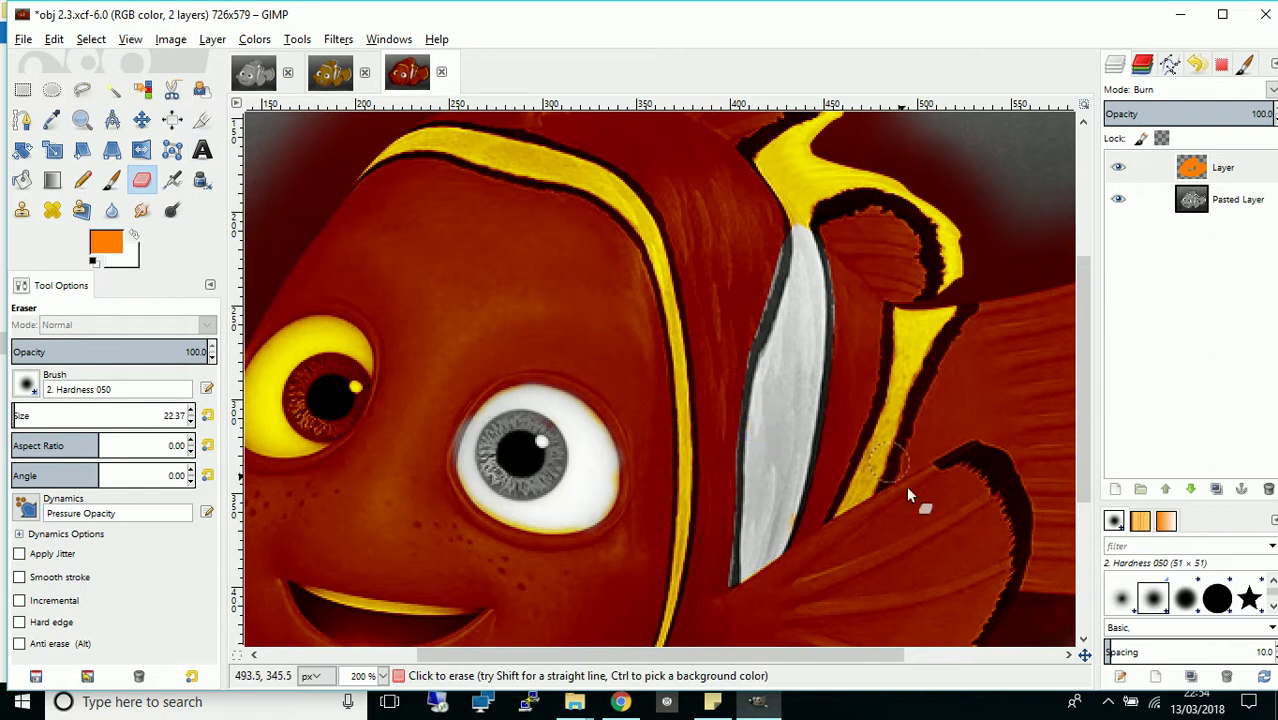
# Zoom out, erase leftover yellow on the right eye and upper stripe, and reselect the orange layer.
pyautogui.scroll(-2, 775, 471)
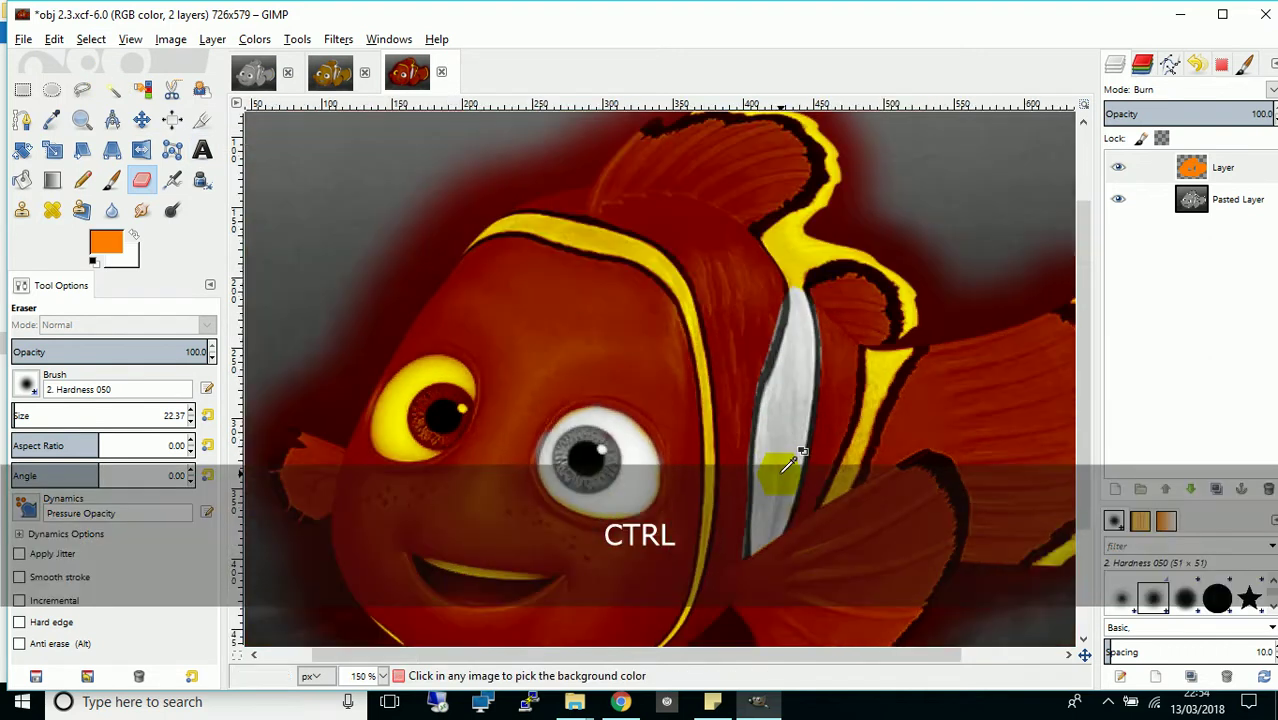
pyautogui.moveTo(614, 470)
pyautogui.mouseDown()
pyautogui.moveTo(576, 459)
pyautogui.moveTo(606, 462)
pyautogui.mouseUp()
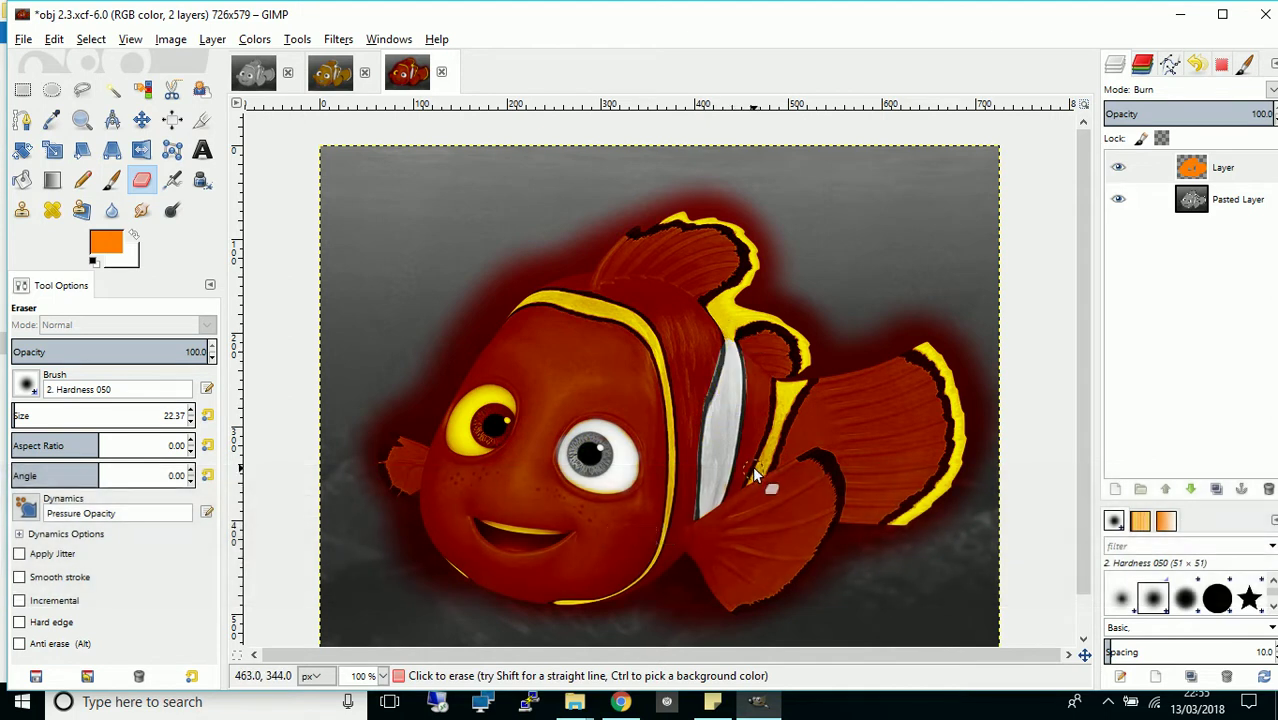
pyautogui.moveTo(752, 459)
pyautogui.mouseDown()
pyautogui.moveTo(709, 426)
pyautogui.moveTo(707, 384)
pyautogui.moveTo(730, 344)
pyautogui.moveTo(712, 310)
pyautogui.mouseUp()
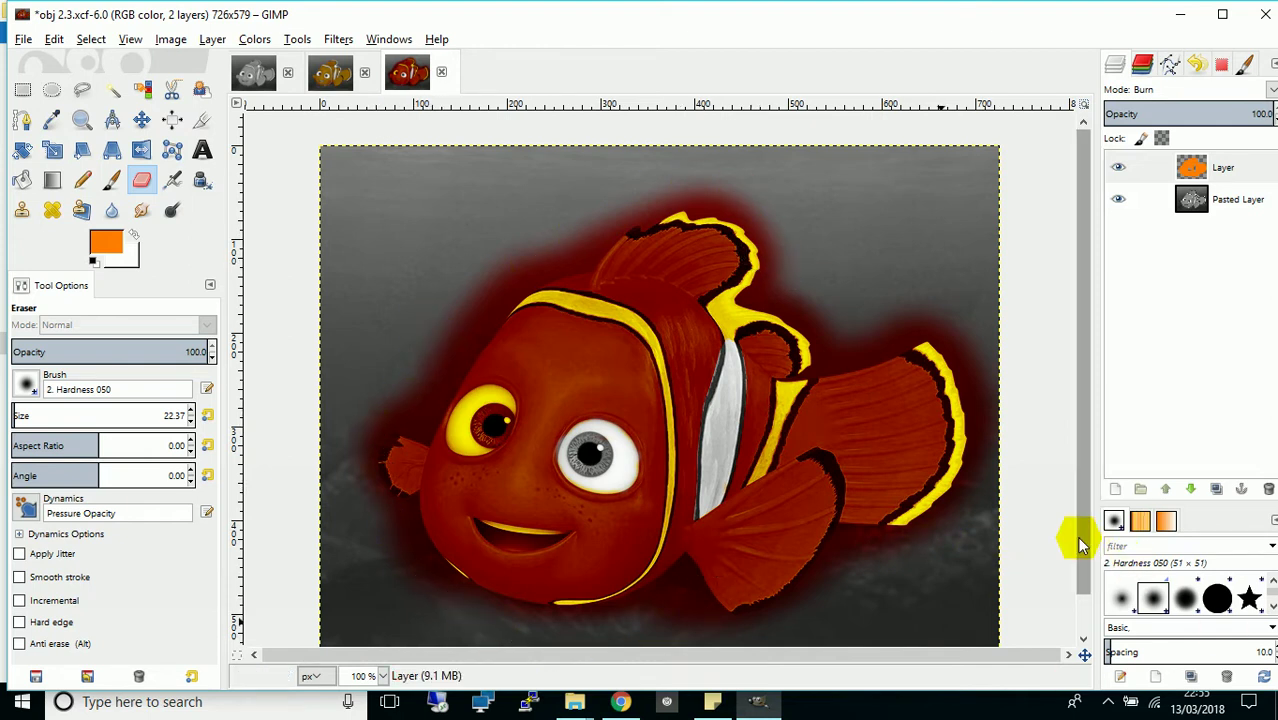
pyautogui.click(595, 467)
pyautogui.click(1141, 168)
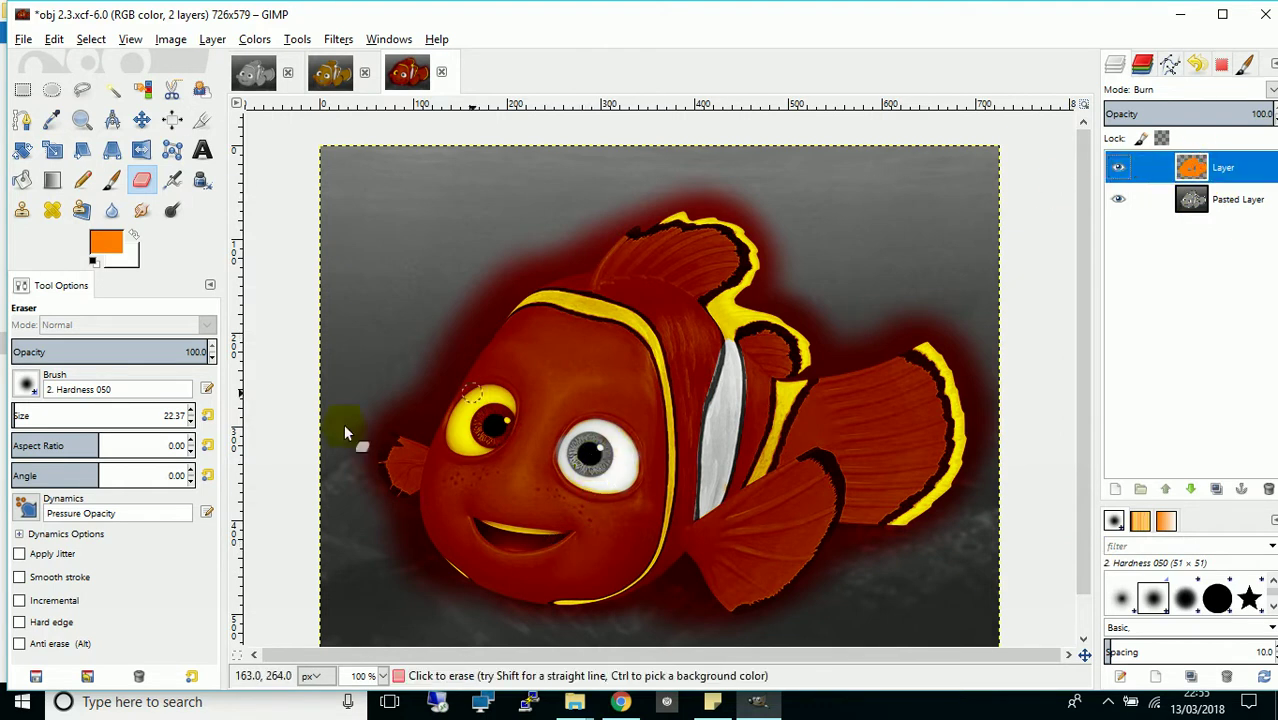
# Change the foreground colour from orange to deep blue 1e00ff and switch to the Paintbrush.
pyautogui.click(106, 251)
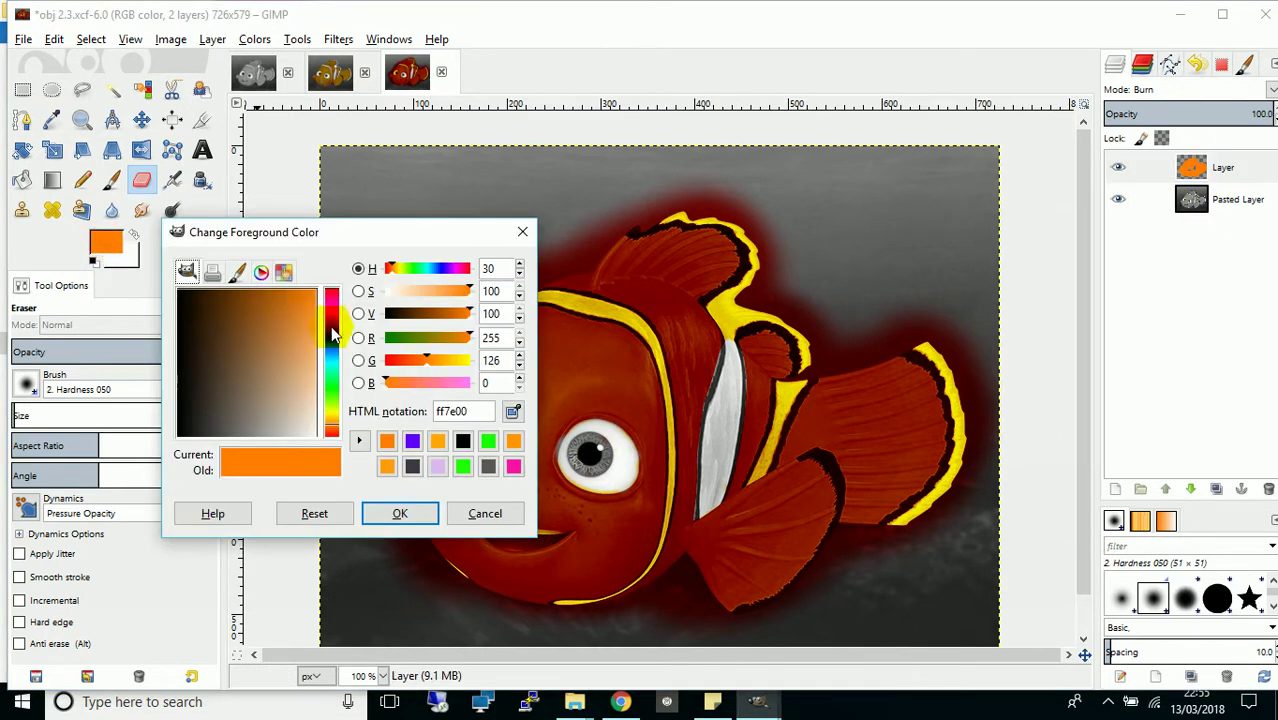
pyautogui.moveTo(333, 325); pyautogui.dragTo(314, 265)
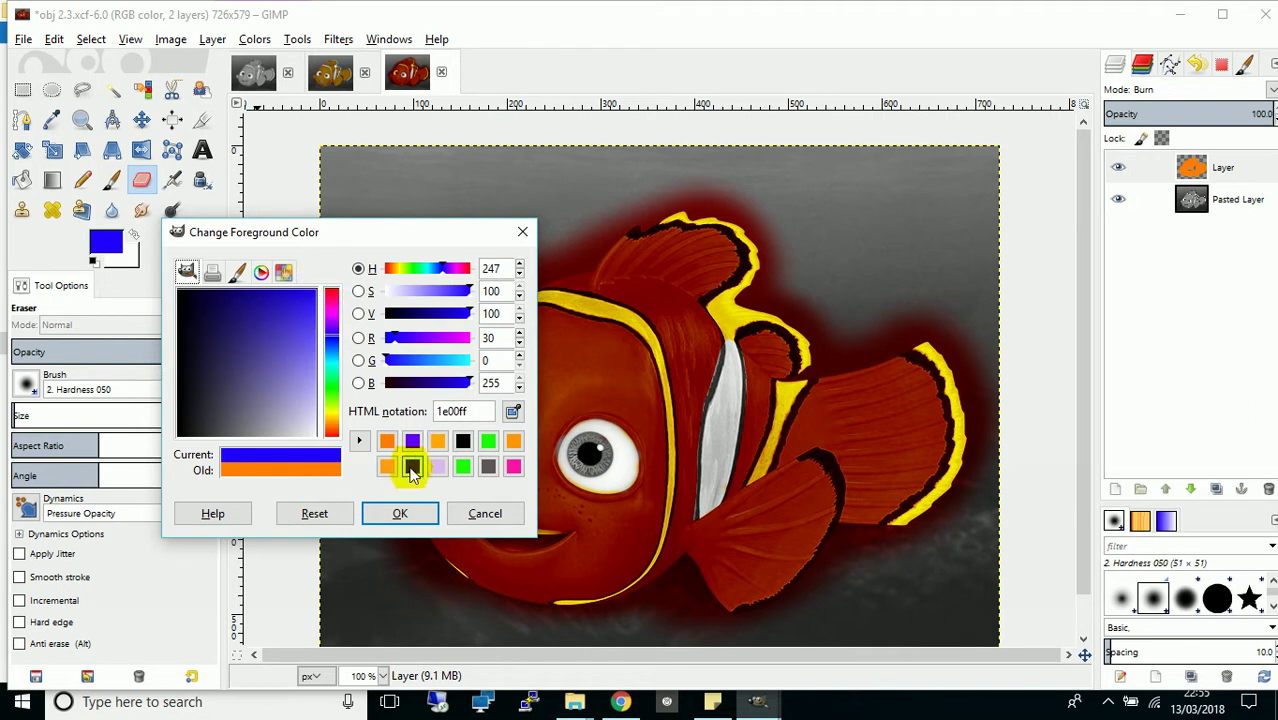
pyautogui.click(419, 514)
pyautogui.click(111, 180)
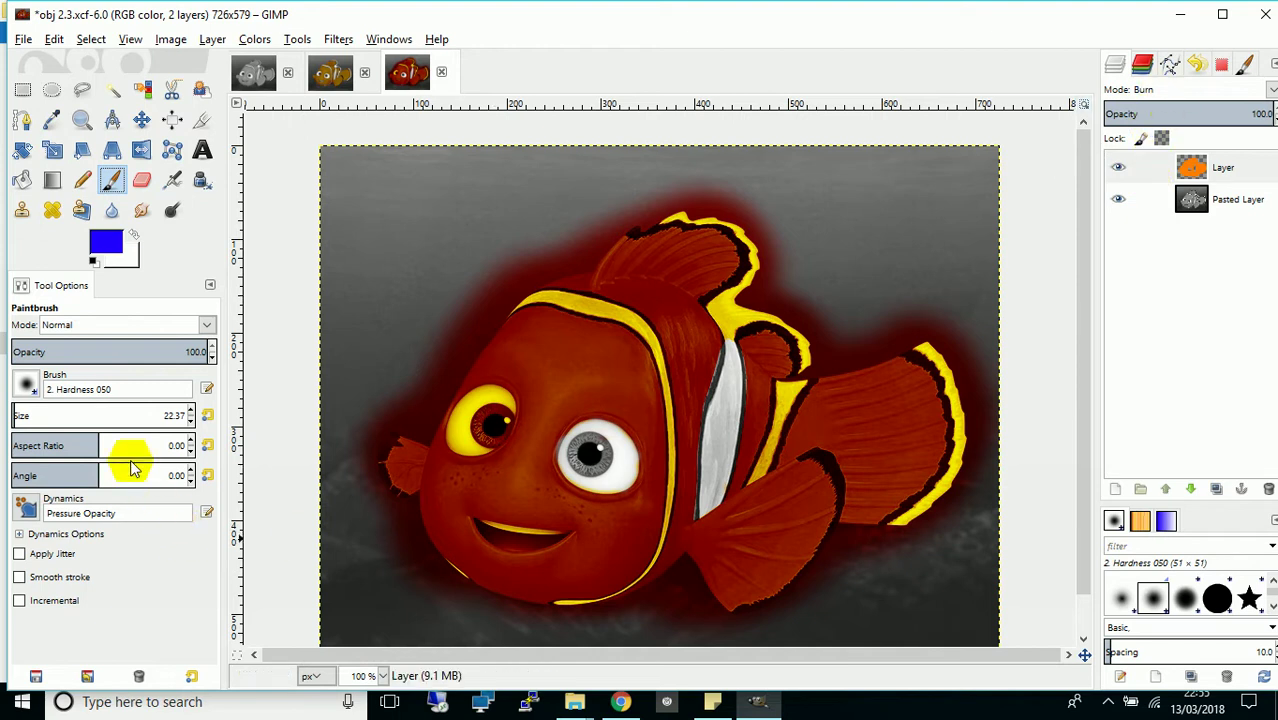
# Enlarge the brush slightly, paint the right iris blue, undo the stray smear, and zoom out.
pyautogui.click(192, 411)
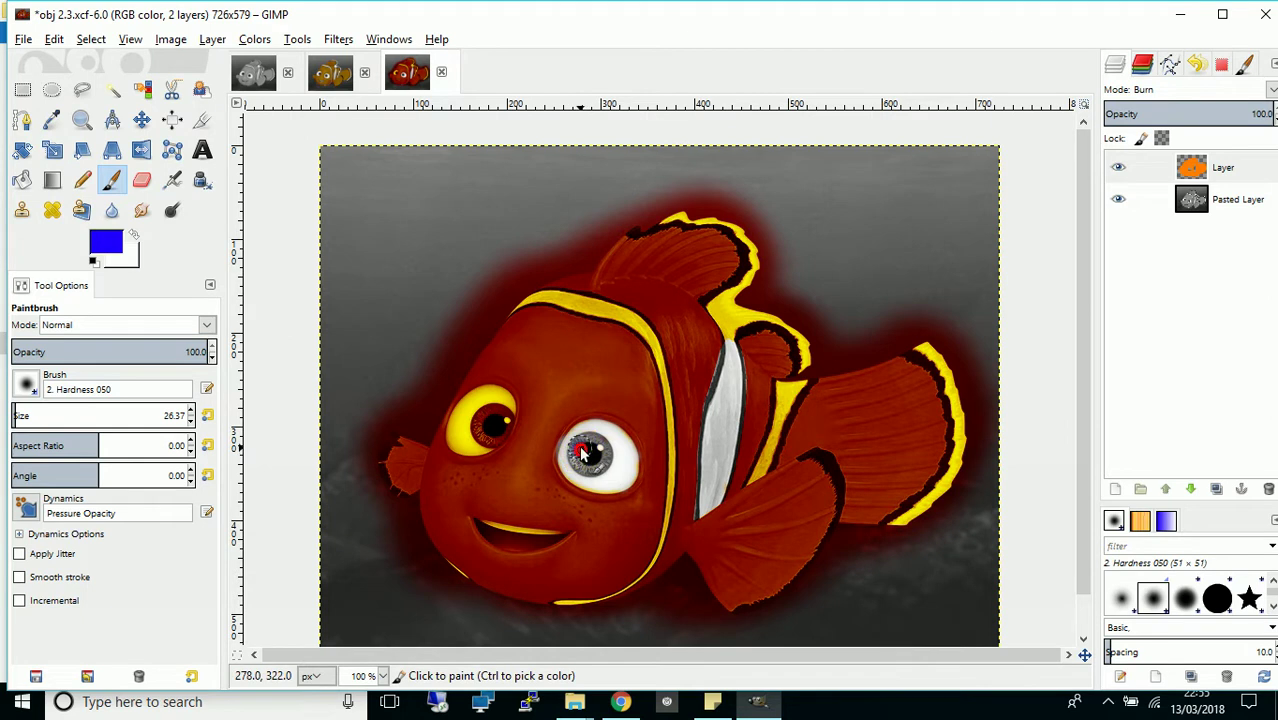
pyautogui.moveTo(582, 452)
pyautogui.mouseDown()
pyautogui.moveTo(606, 446)
pyautogui.moveTo(603, 468)
pyautogui.moveTo(584, 470)
pyautogui.moveTo(577, 459)
pyautogui.moveTo(596, 448)
pyautogui.moveTo(606, 468)
pyautogui.moveTo(580, 462)
pyautogui.moveTo(642, 448)
pyautogui.mouseUp()
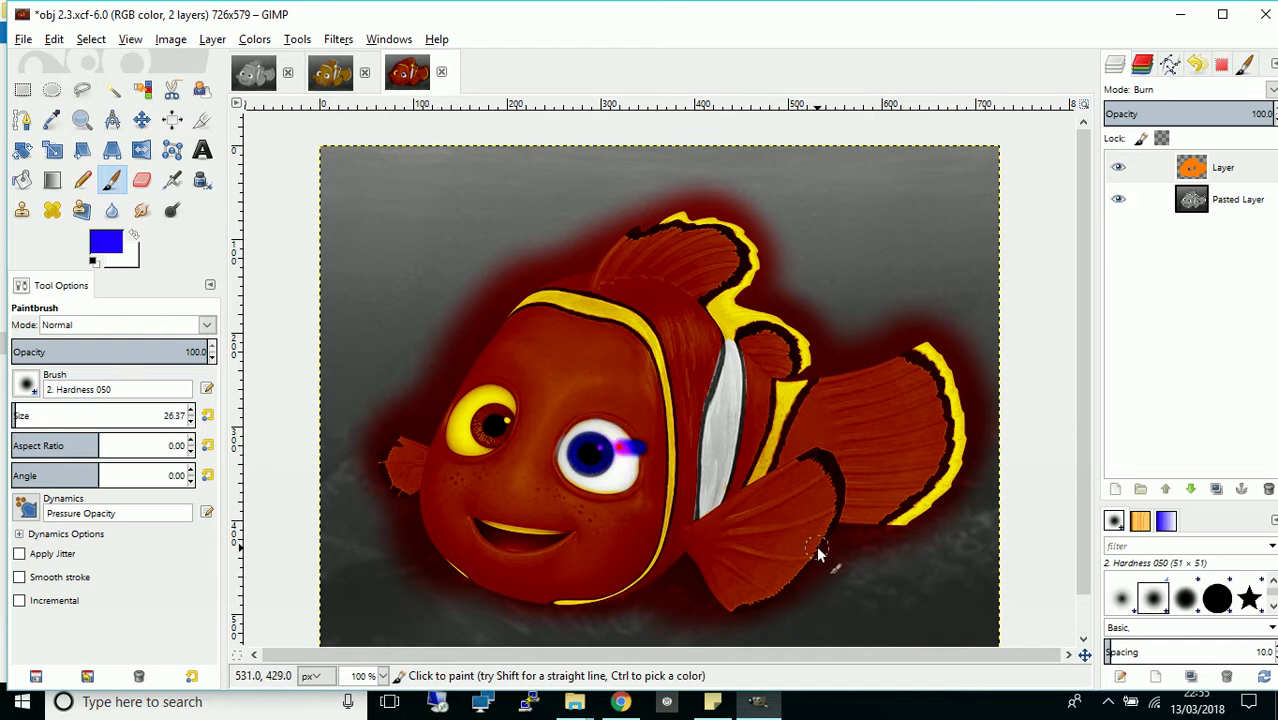
pyautogui.hotkey('ctrl', 'z')
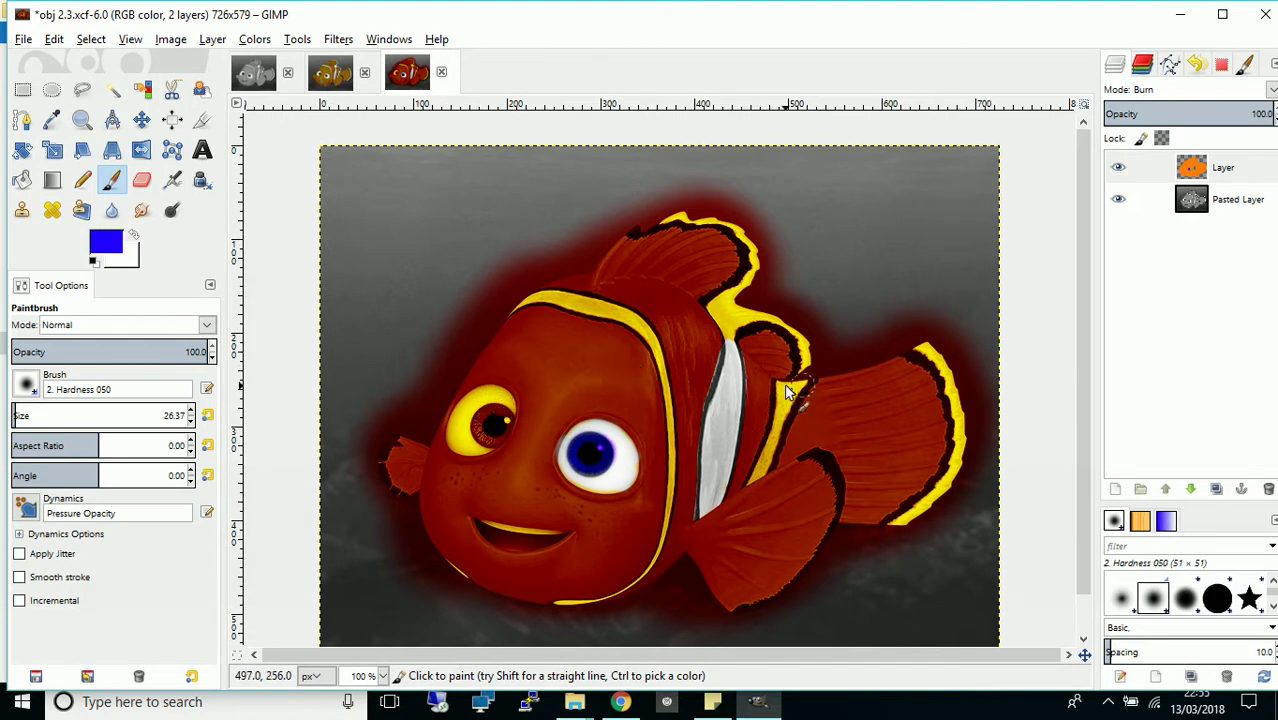
pyautogui.keyDown('ctrl'); pyautogui.scroll(-1, 836, 308); pyautogui.keyUp('ctrl')
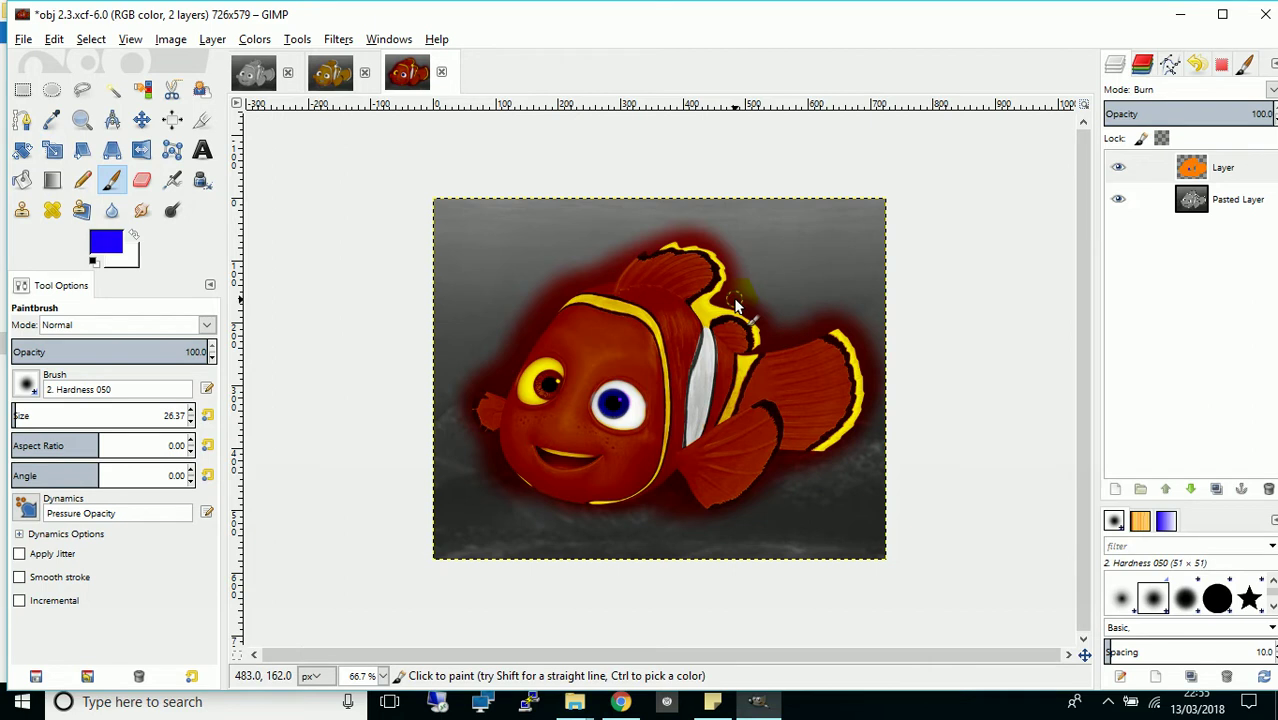
pyautogui.click(1218, 168)
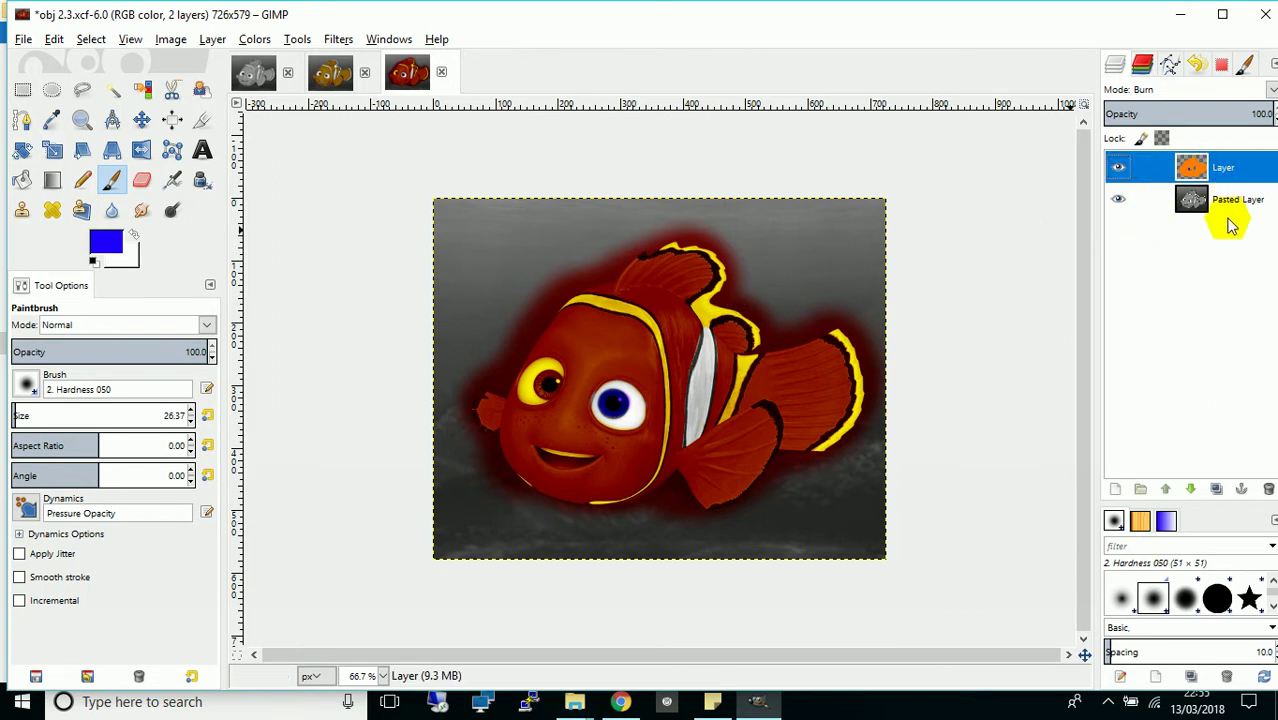
pyautogui.click(1228, 204)
pyautogui.click(1122, 168)
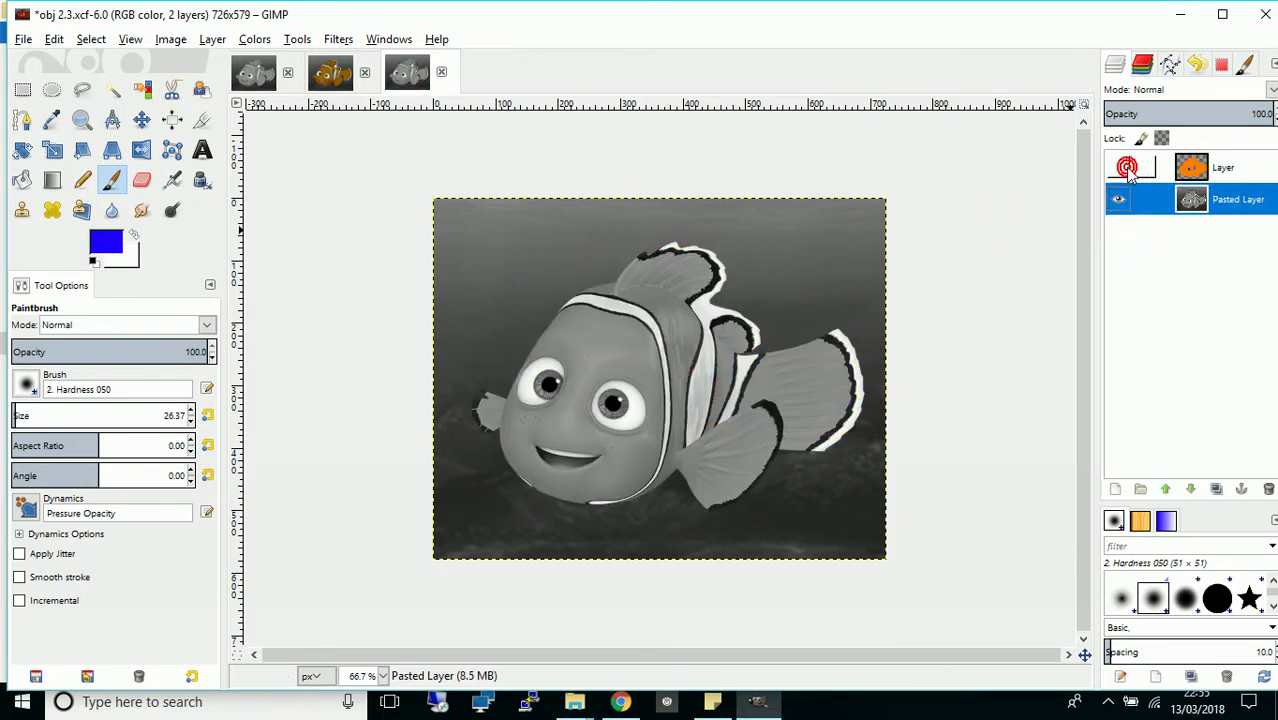
pyautogui.click(1120, 168)
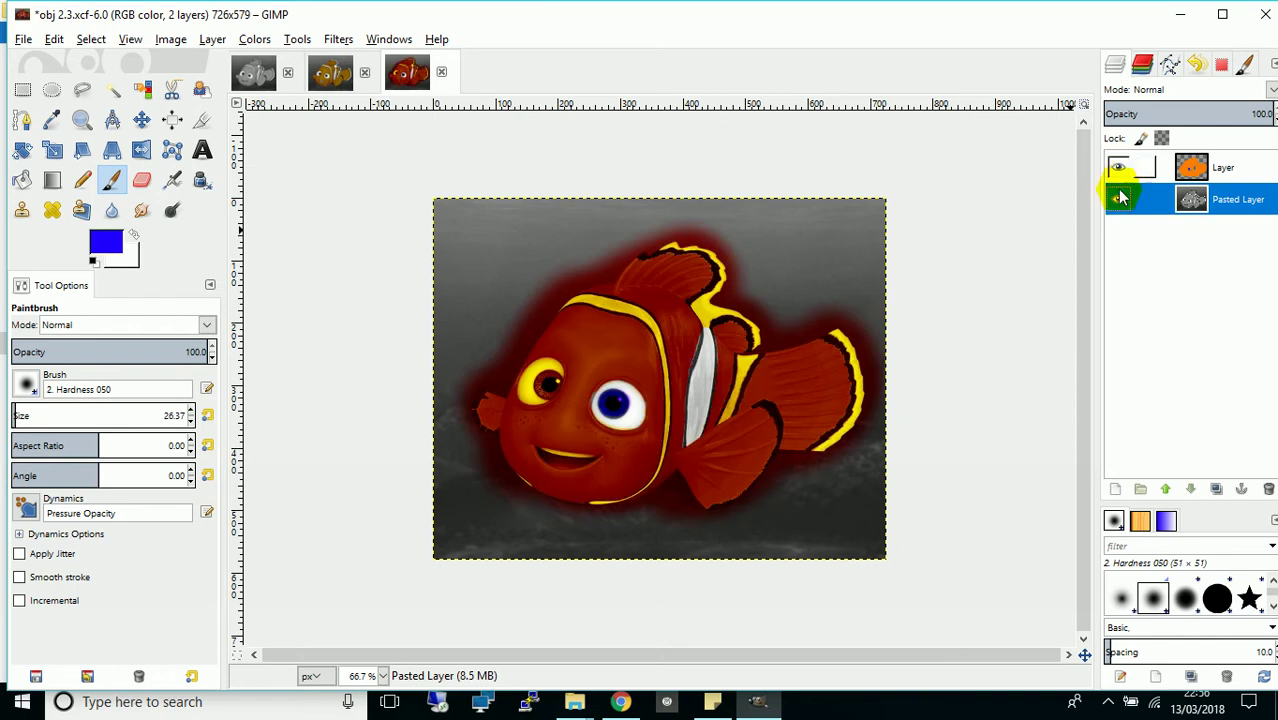